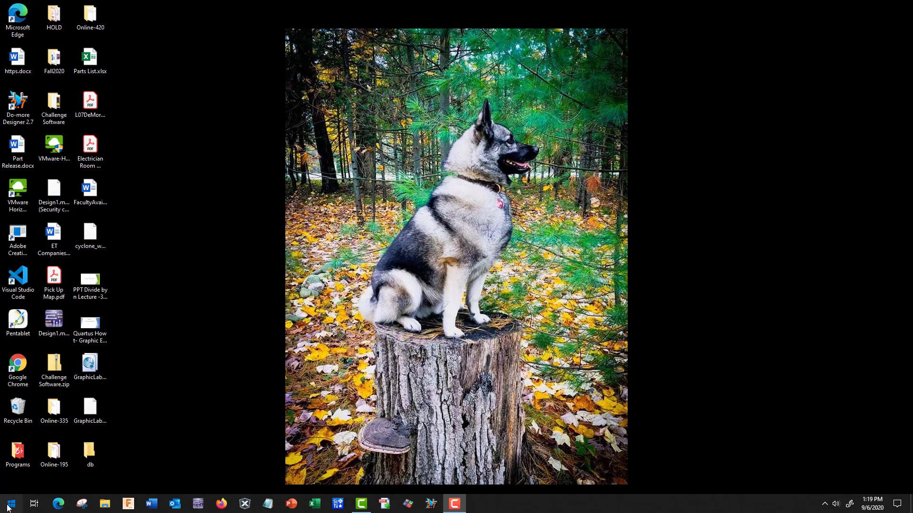
Launch the 64-bit version of Quartus II 13.0sp1
left_click(12, 503)
left_click(65, 270)
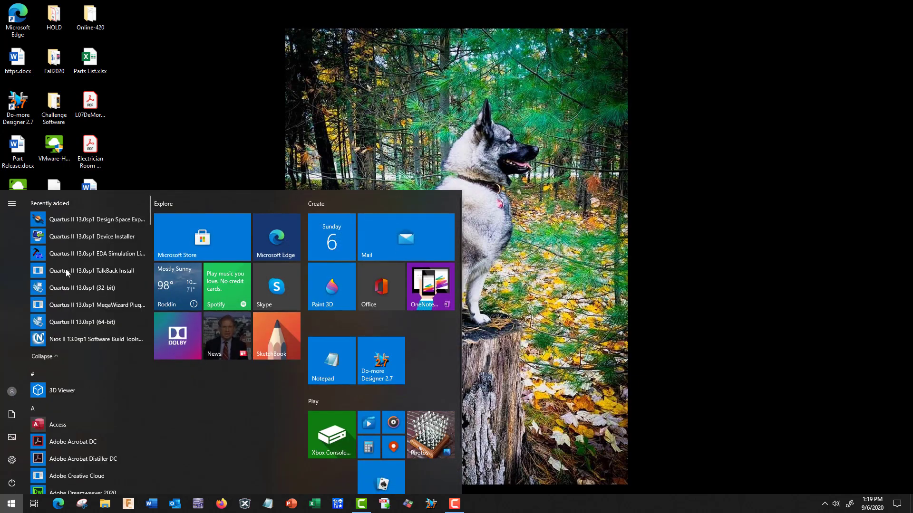
left_click(95, 321)
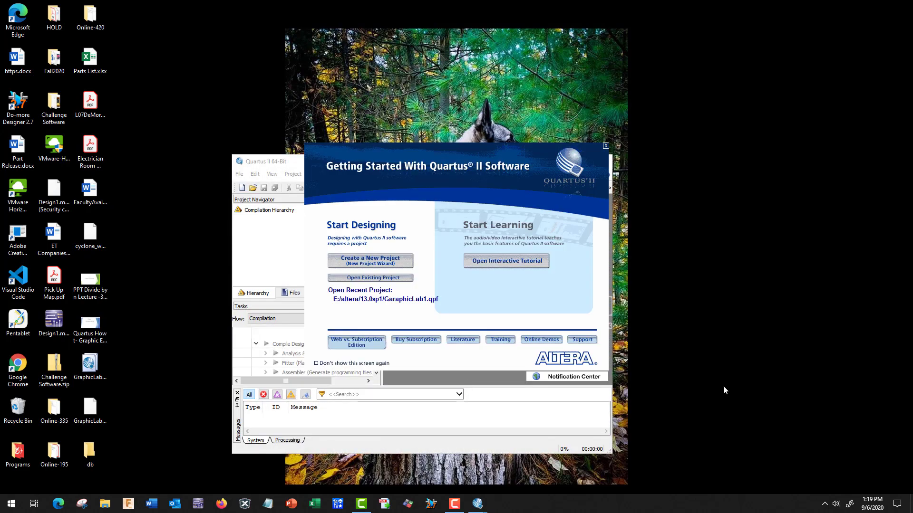
Start a new project and name both the project and its top-level design entity GraphicLab1
left_click(394, 261)
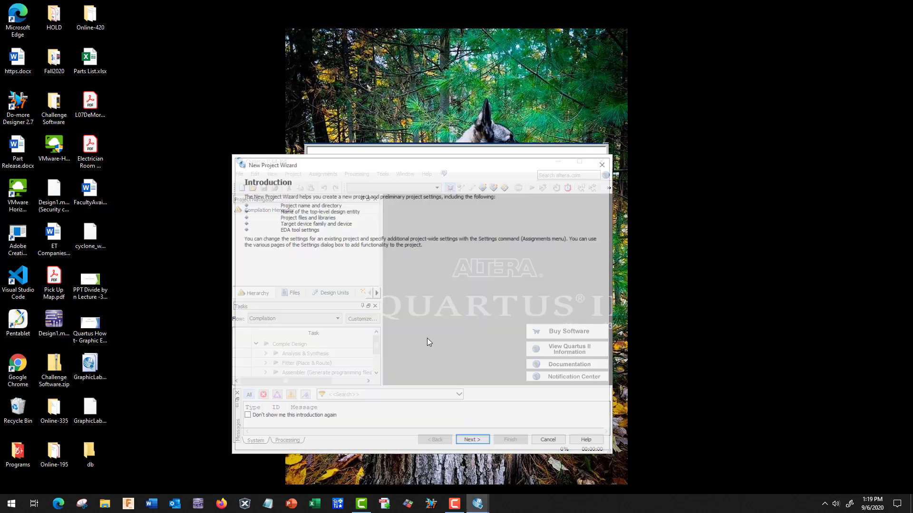
left_click(474, 441)
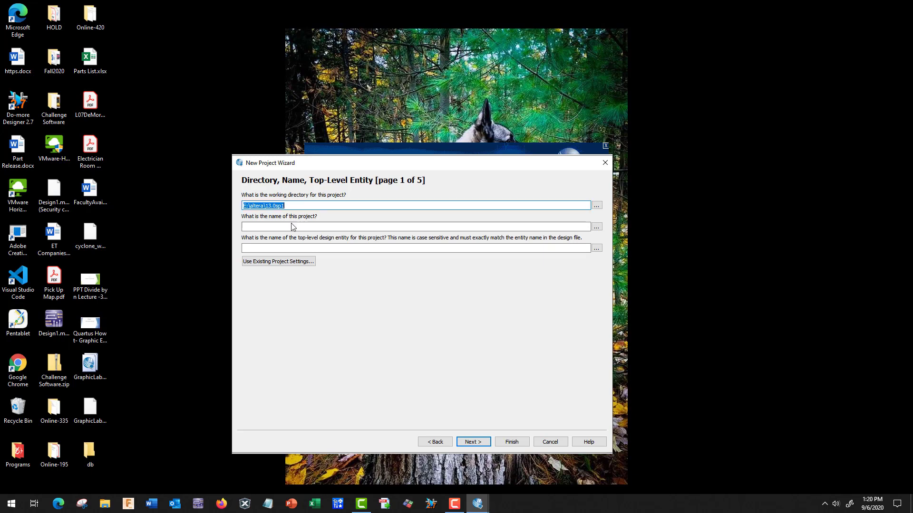
left_click(272, 228)
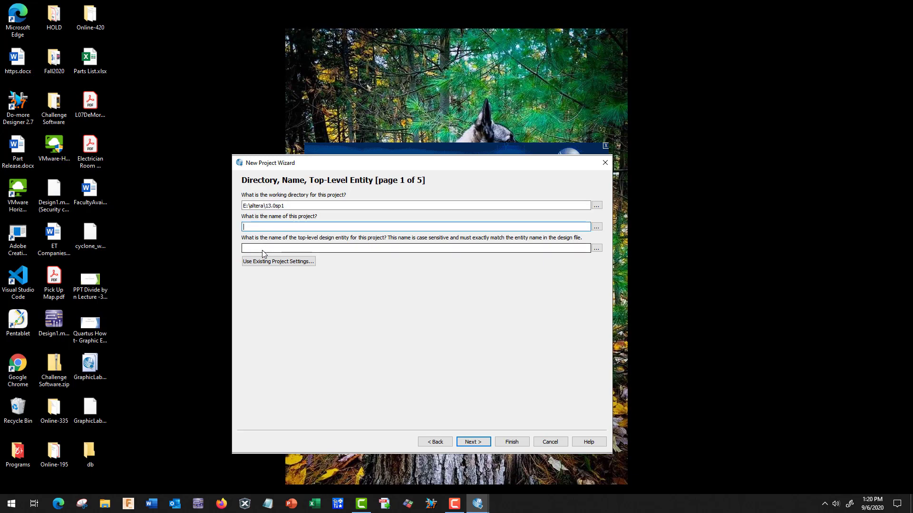
type("GraphicLab1")
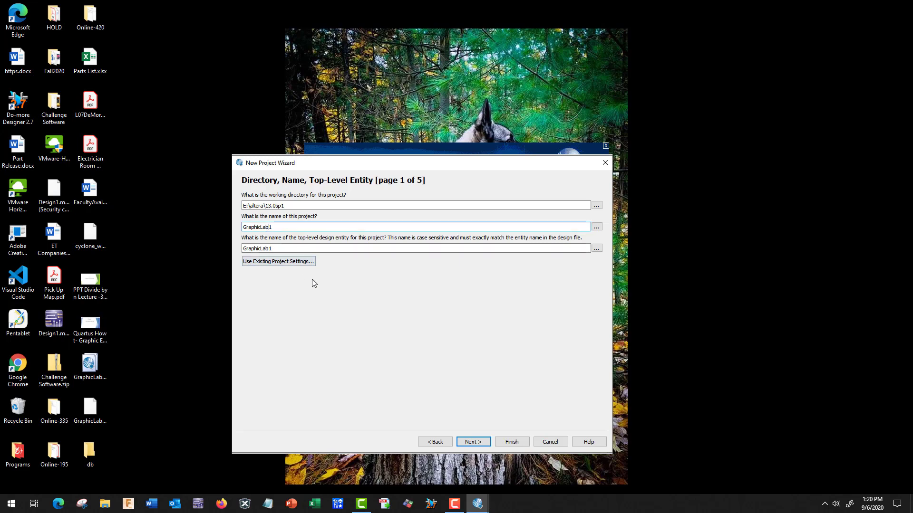
left_click(473, 442)
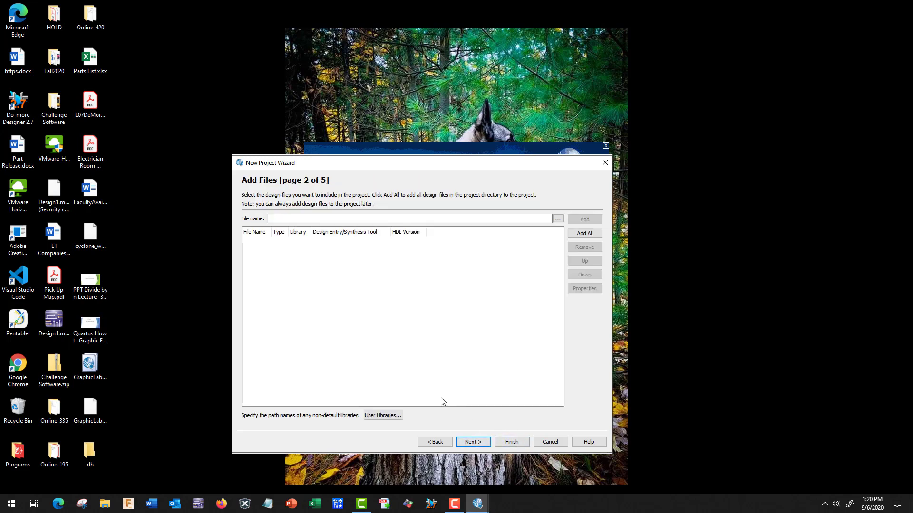
Add a design file named GaphicLab1 to the new project's file list
left_click(306, 220)
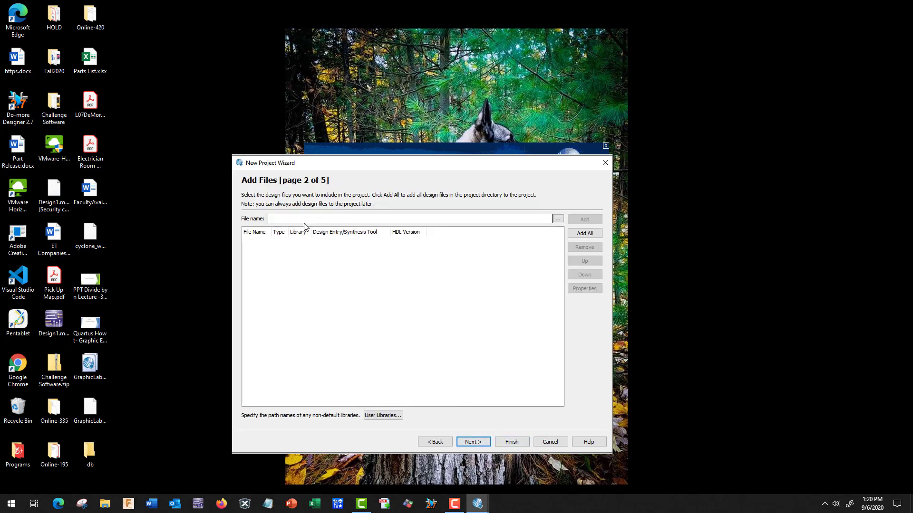
type("GaphicLab1")
left_click(584, 220)
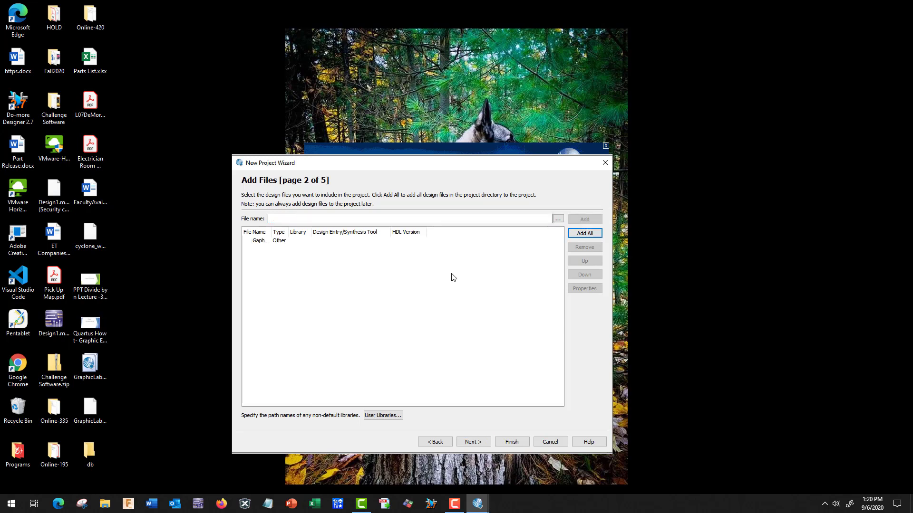
left_click(472, 442)
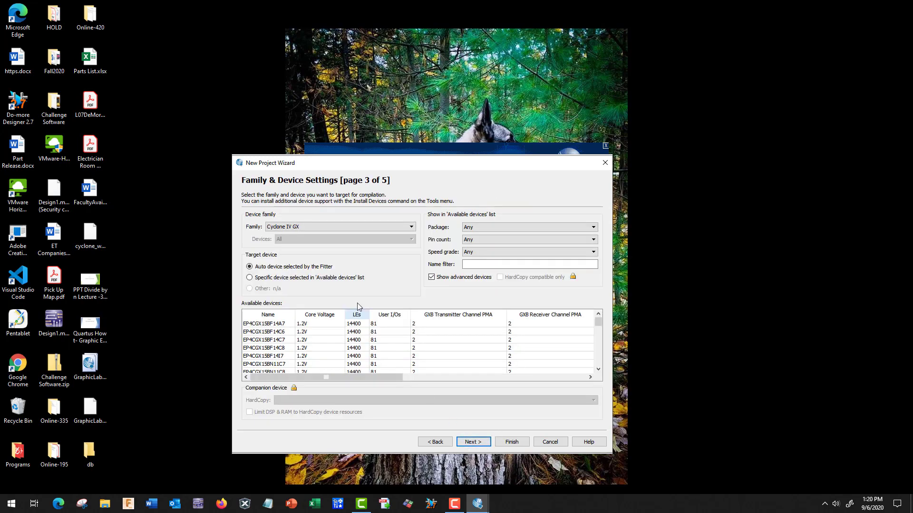
Target the Cyclone II device EP2C20F484C7, filtering by a pin count of 484, and finish the project setup without EDA tools
left_click(309, 227)
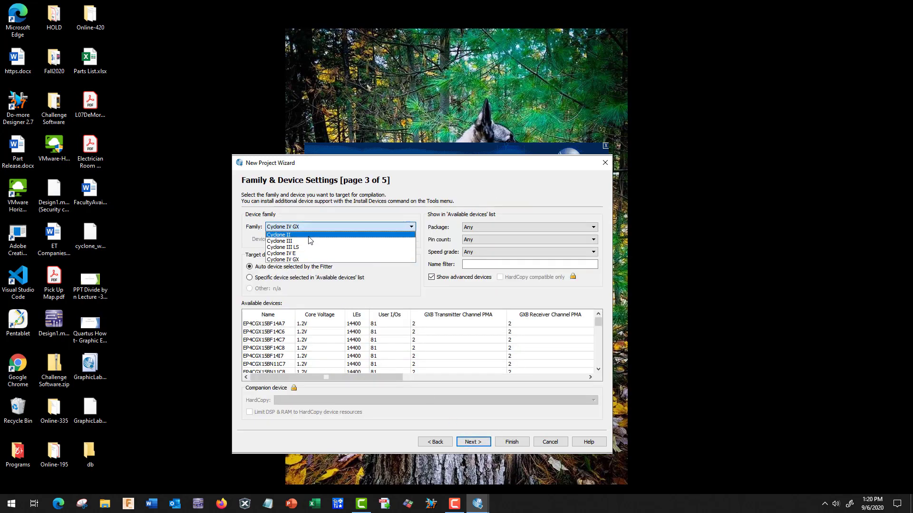
left_click(309, 235)
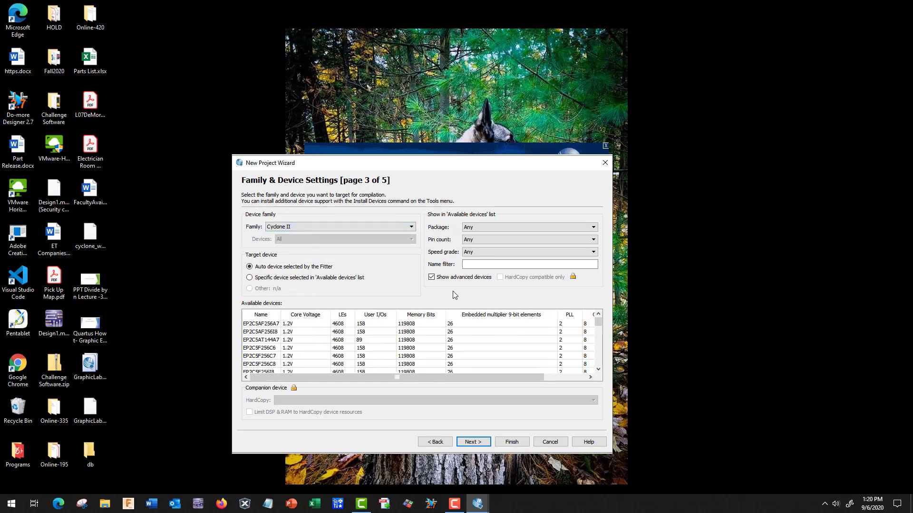
left_click(488, 240)
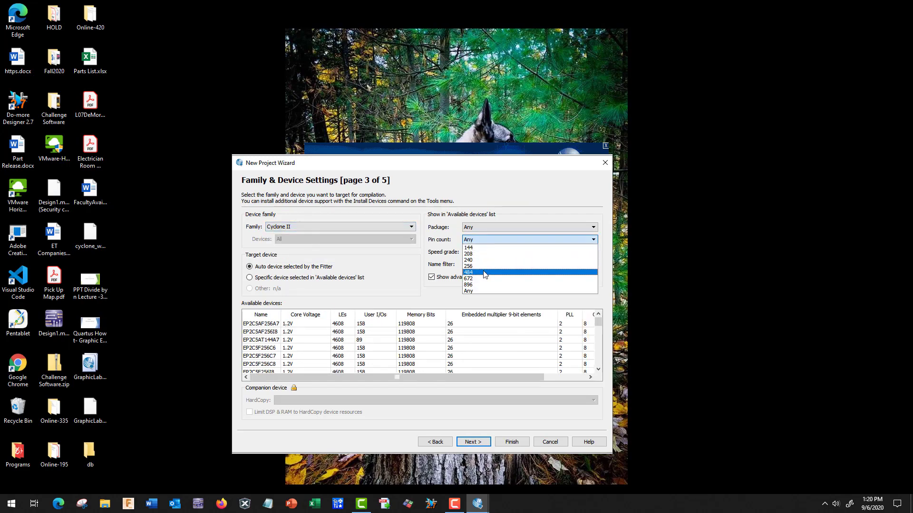
left_click(485, 272)
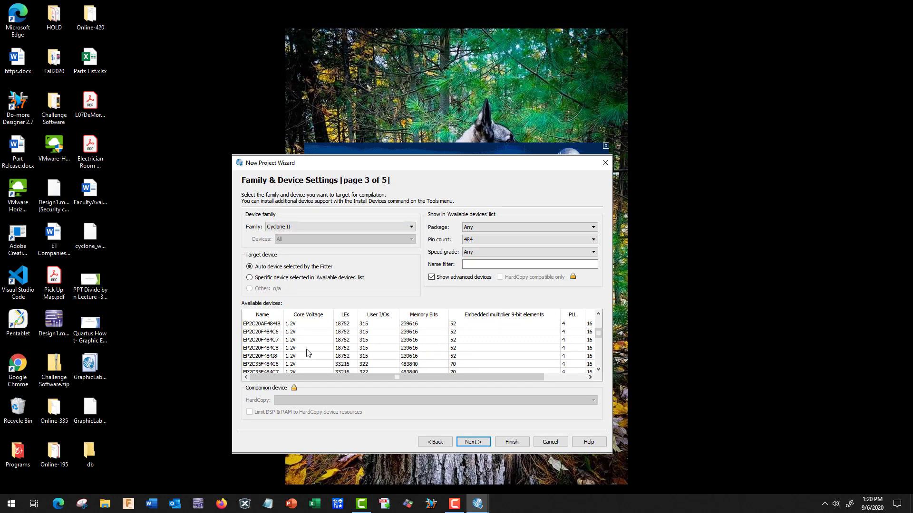
left_click(272, 341)
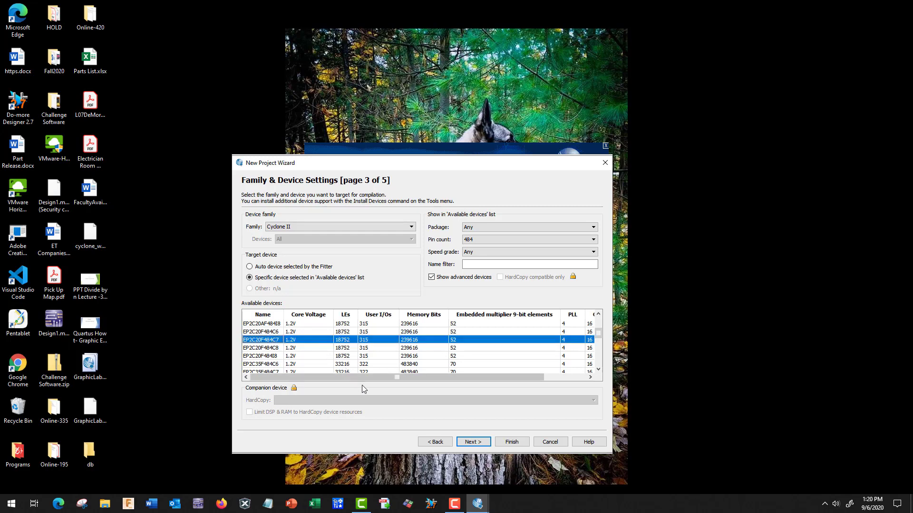
left_click(476, 442)
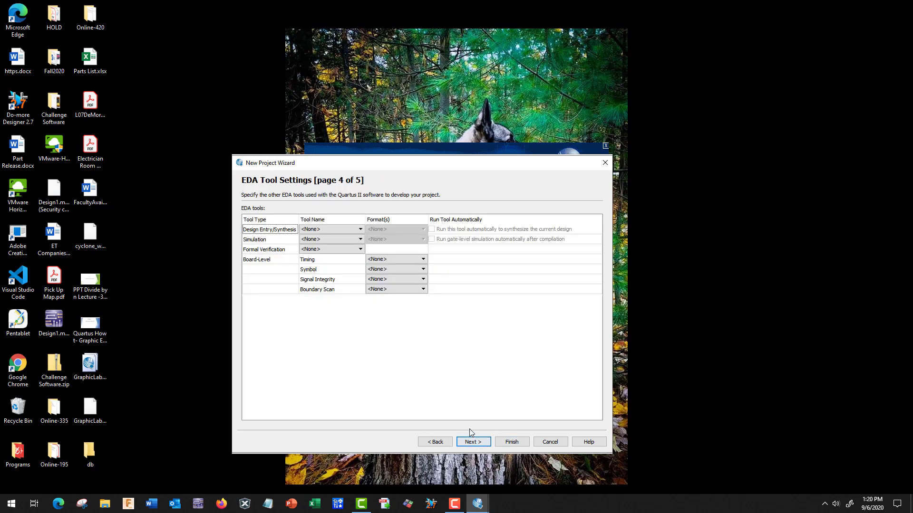
left_click(511, 442)
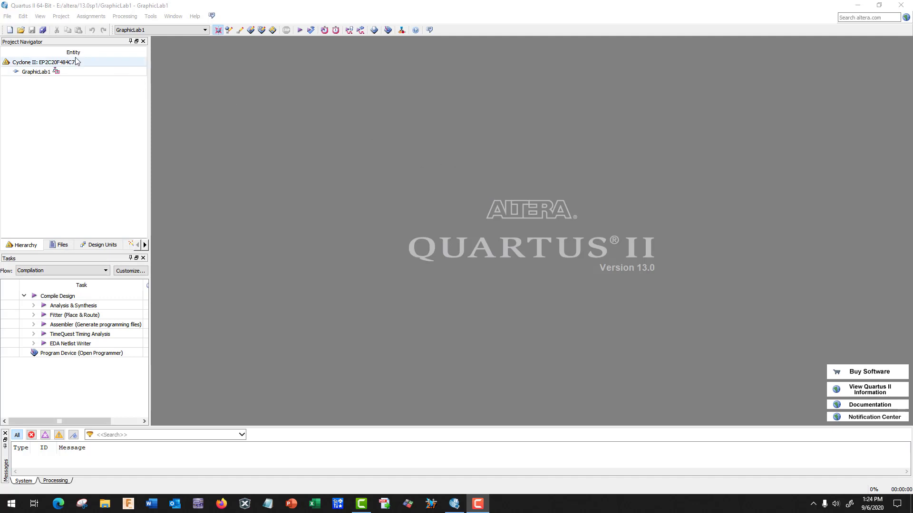
Create a new Block Diagram/Schematic file in the project
left_click(8, 16)
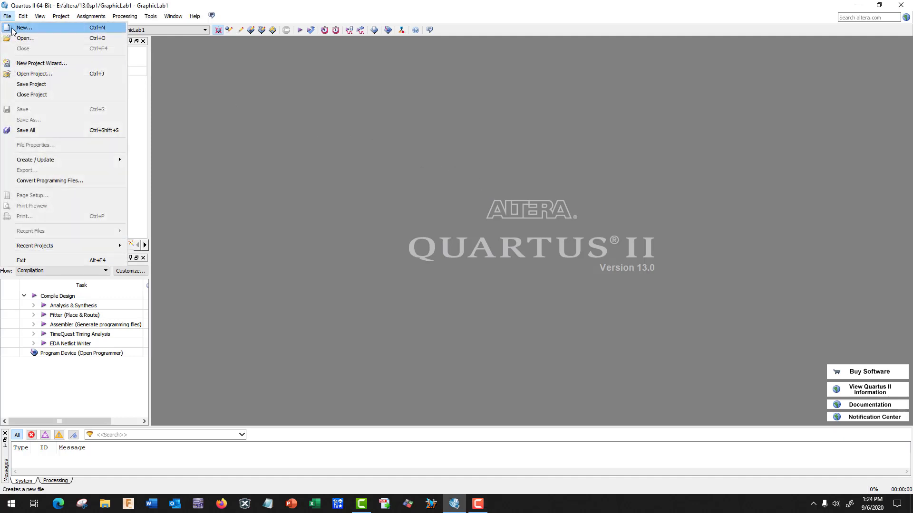
left_click(13, 30)
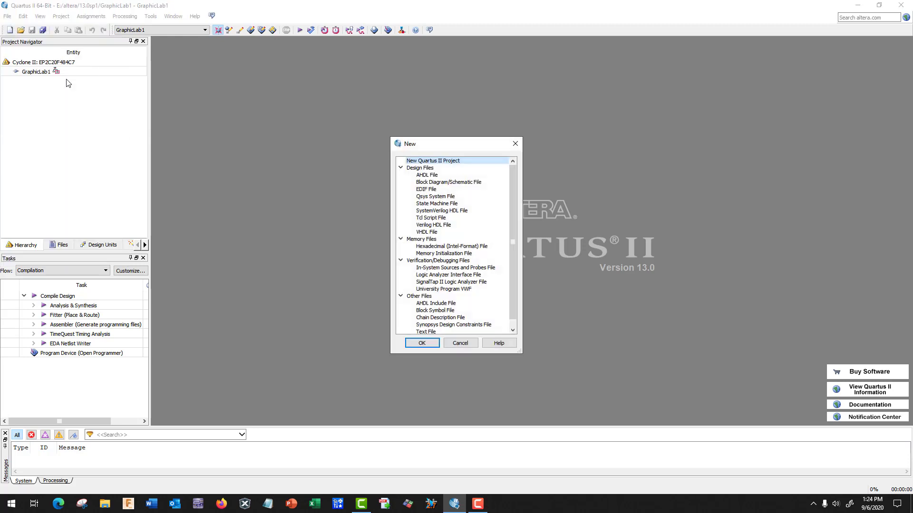
left_click(453, 184)
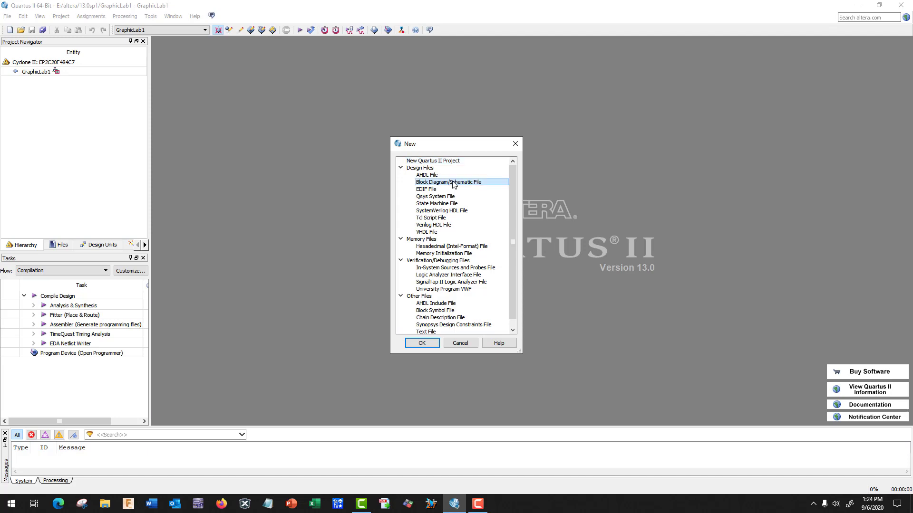
left_click(421, 344)
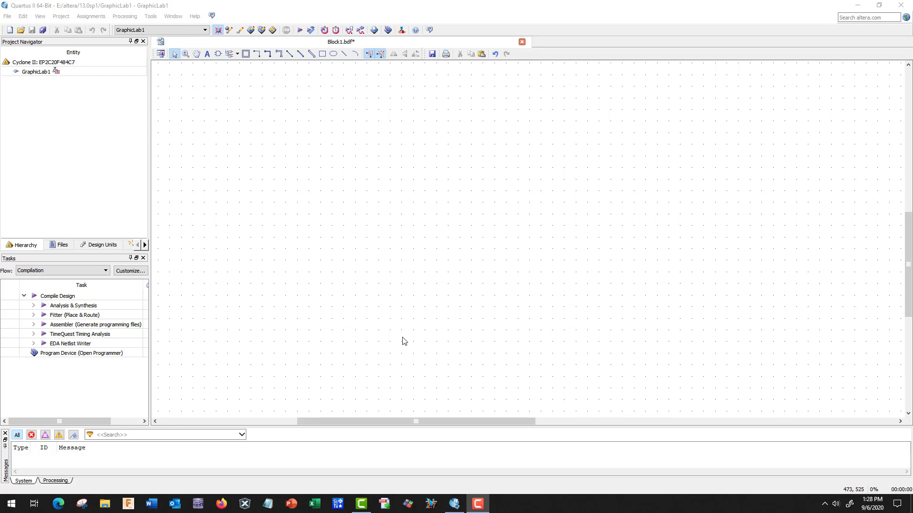
Insert one bor2 gate from the primitives logic library near the upper middle of the schematic
left_click(218, 55)
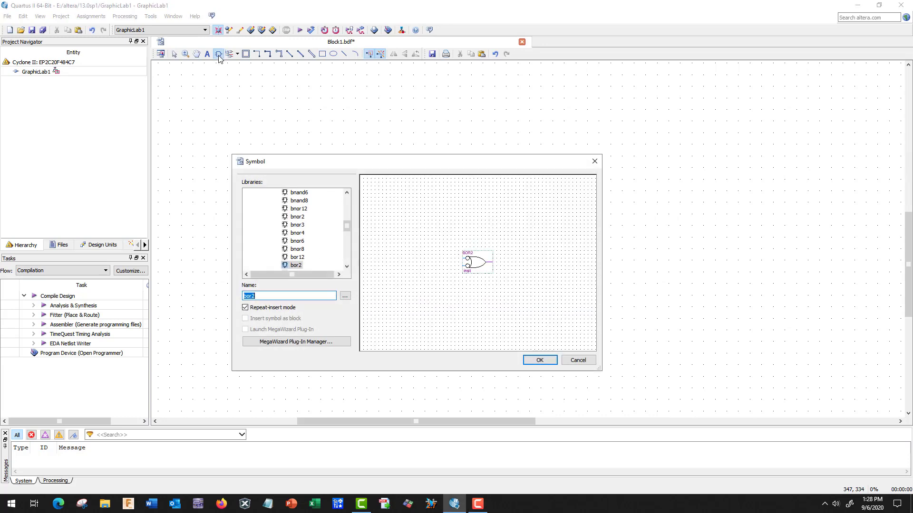
left_click_drag(347, 226, 346, 198)
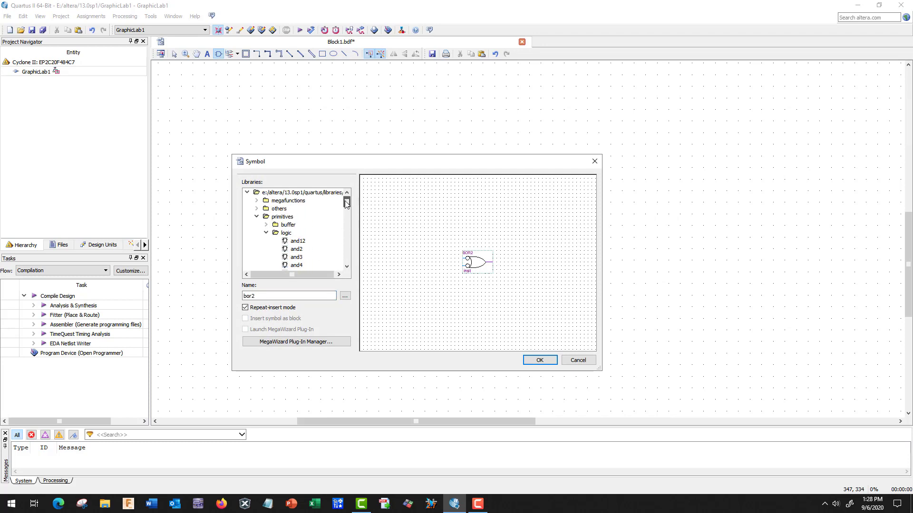
left_click(248, 192)
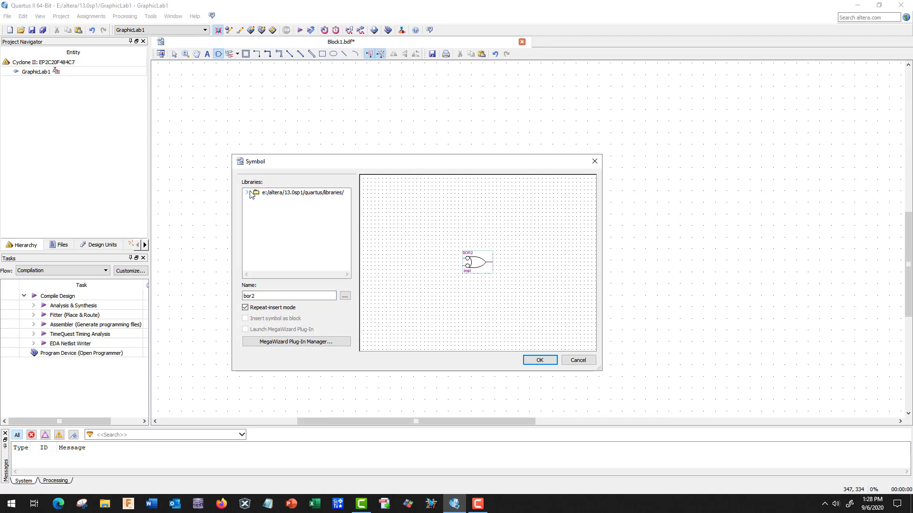
left_click(247, 193)
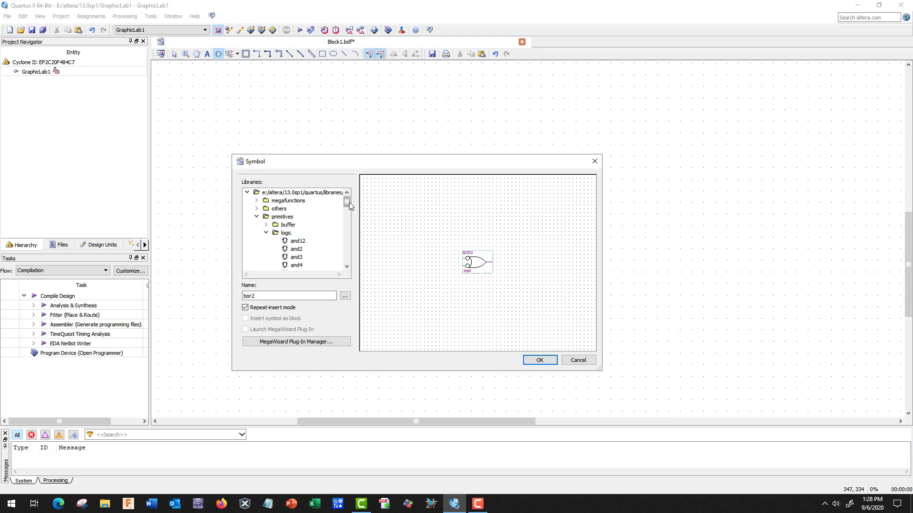
left_click_drag(347, 202, 347, 230)
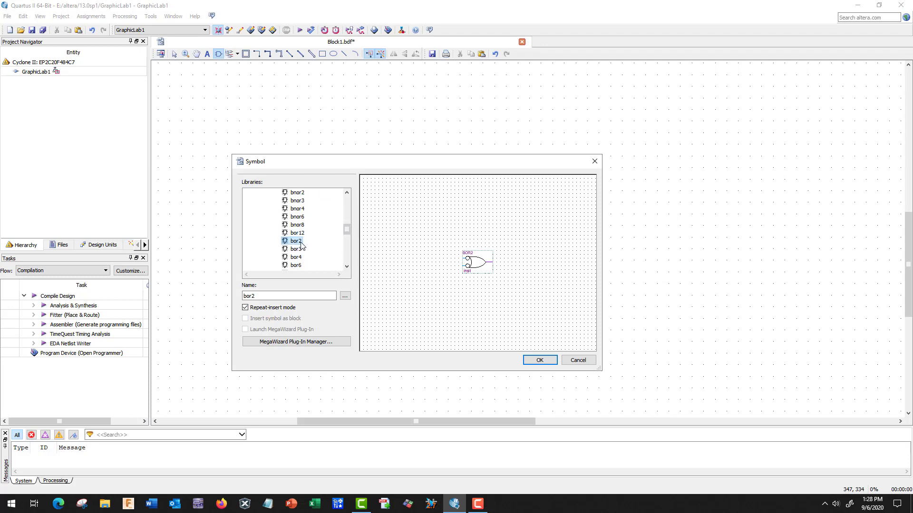
left_click(541, 360)
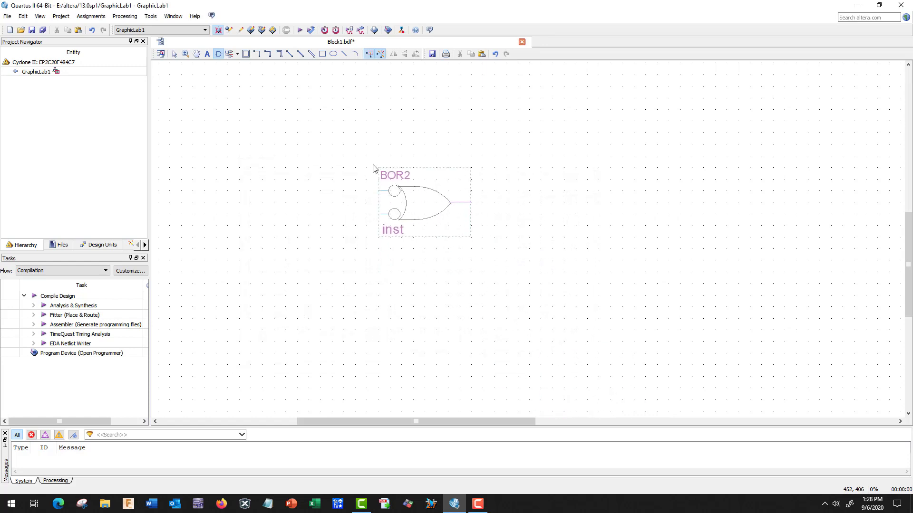
left_click(373, 168)
right_click(306, 239)
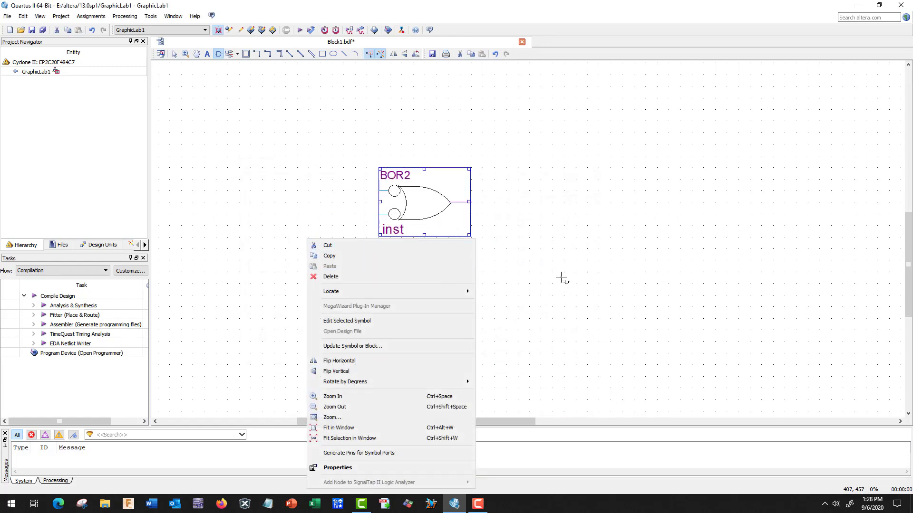
key("Escape")
key("Escape")
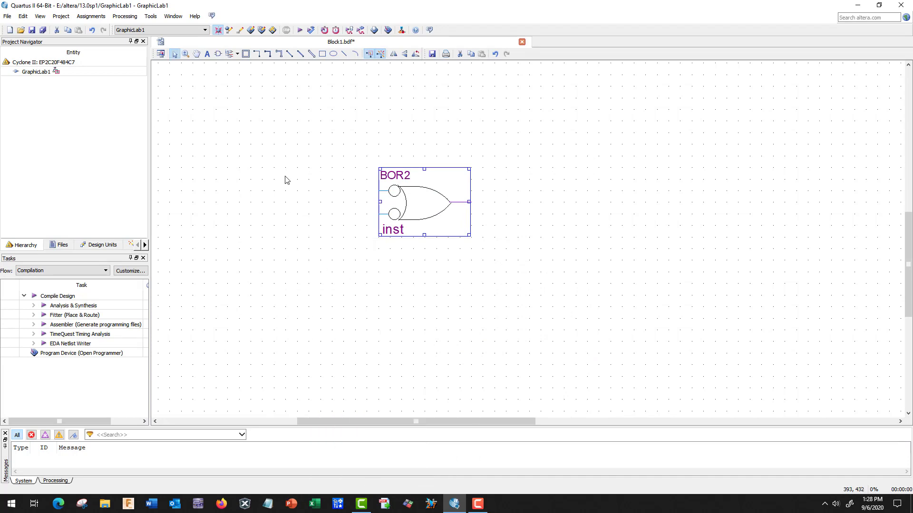
Place two input pins from the primitives pin library, one below the other, above and to the left of the BOR2 gate
left_click(218, 53)
left_click_drag(347, 227, 348, 201)
left_click(266, 233)
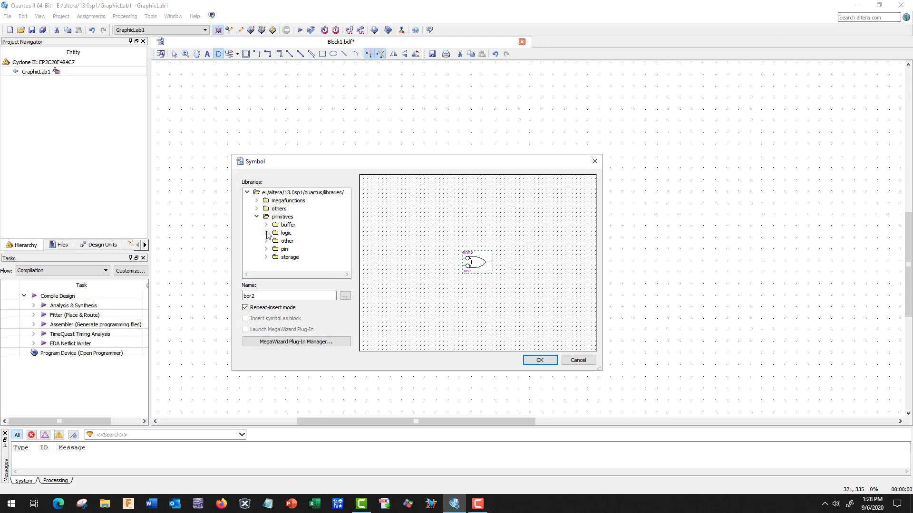
left_click(267, 250)
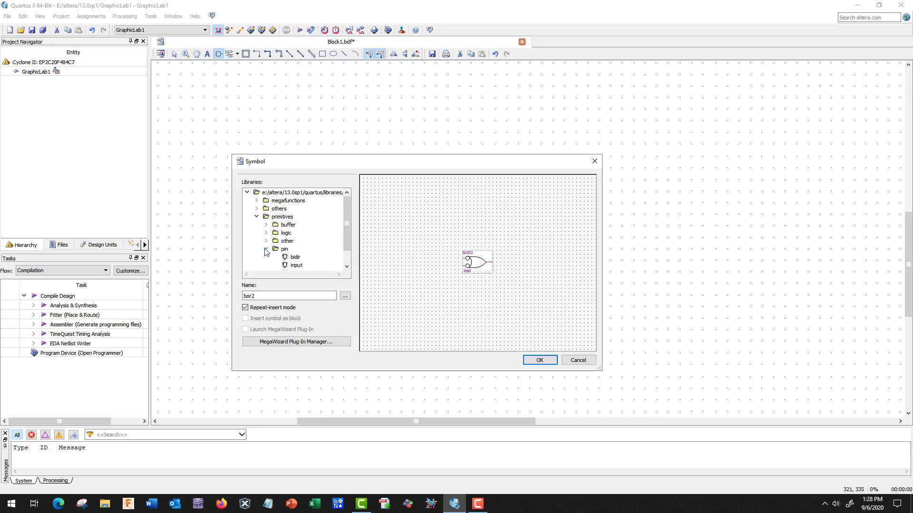
left_click_drag(349, 232, 347, 246)
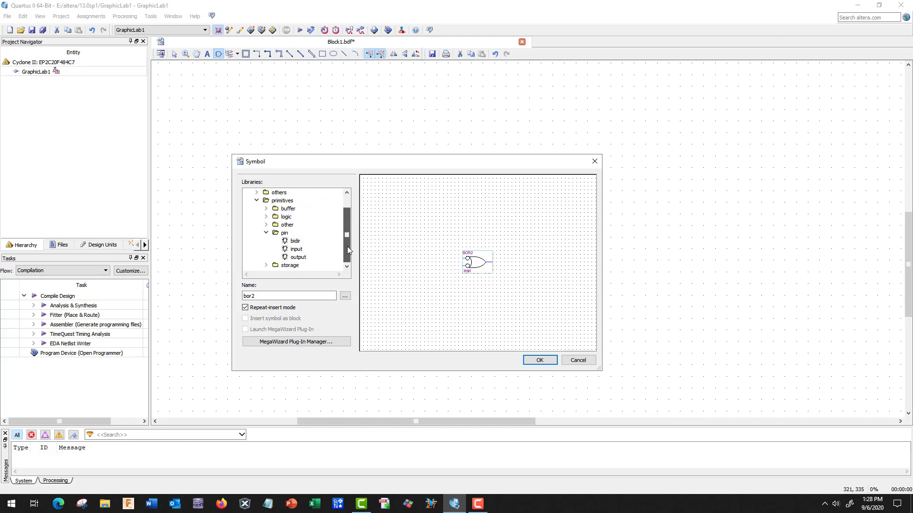
left_click(295, 251)
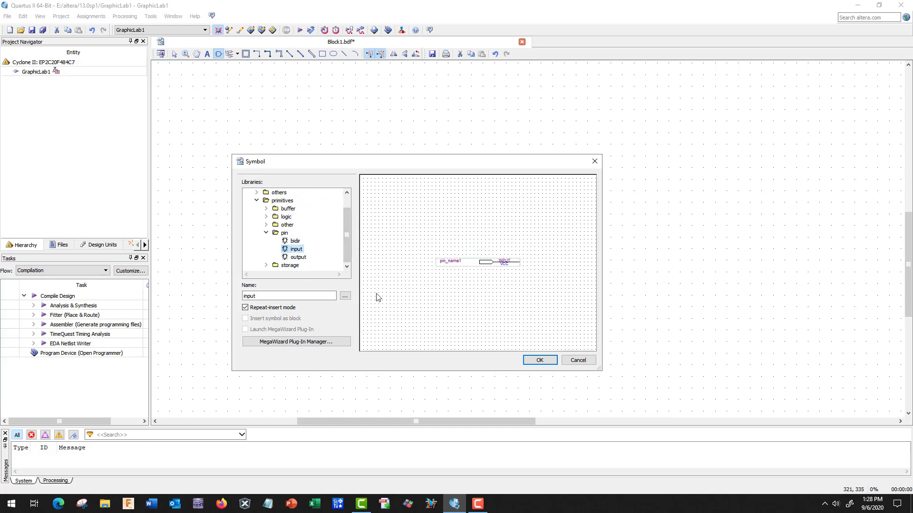
left_click(540, 360)
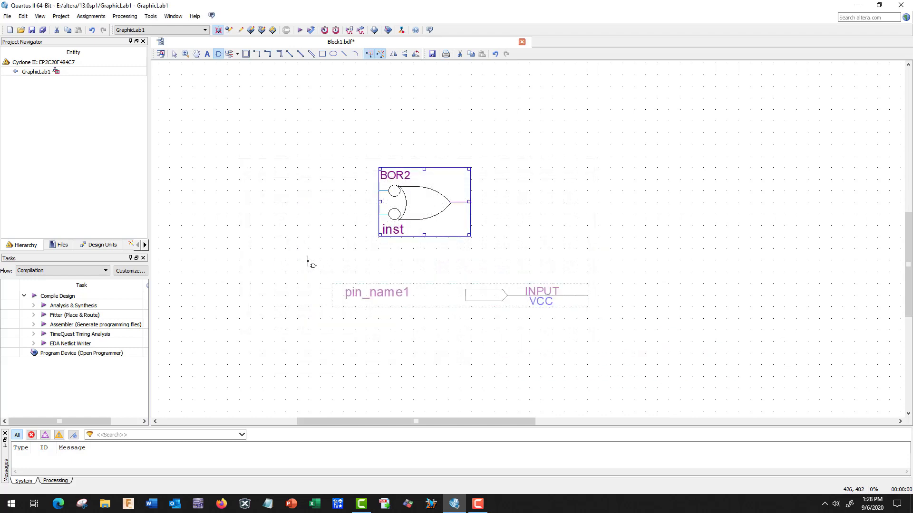
left_click(179, 99)
left_click(182, 136)
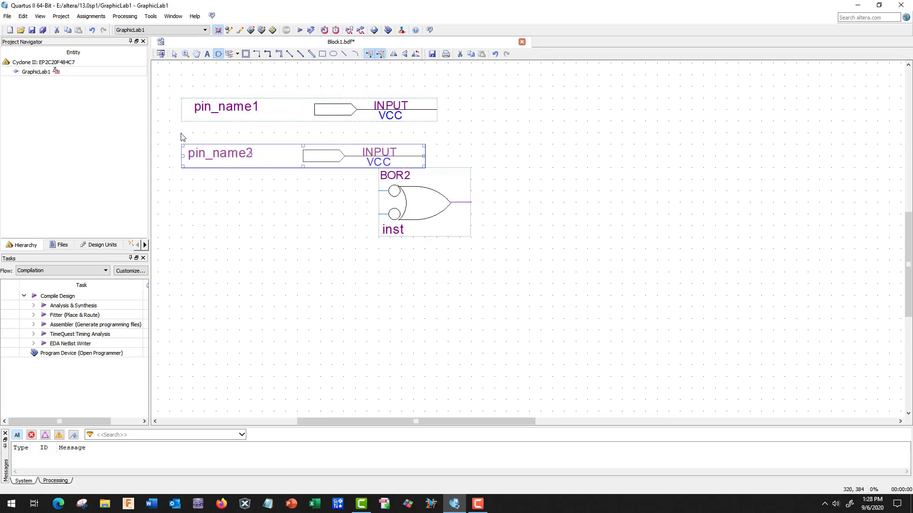
Stop inserting input pins and move the BOR2 gate up, to the right of the two input pins
right_click(233, 272)
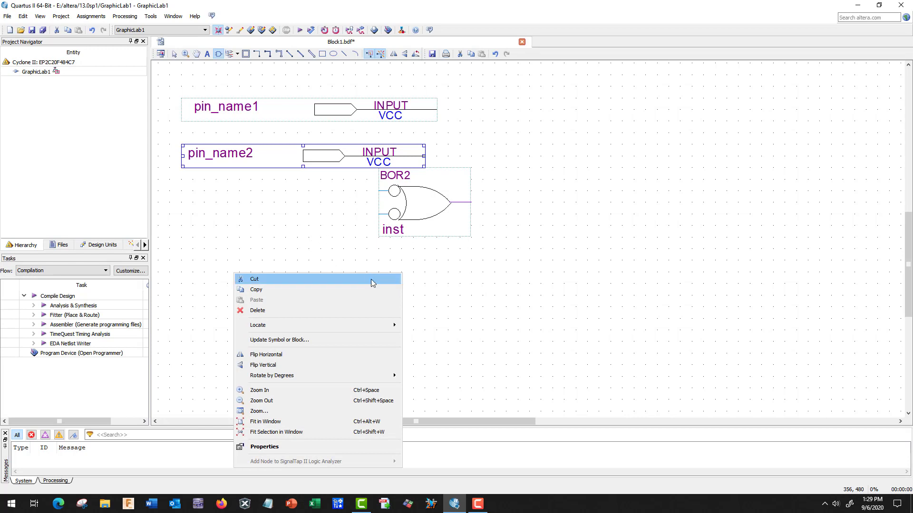
key("Escape")
key("Escape")
left_click_drag(426, 232, 525, 120)
left_click(536, 197)
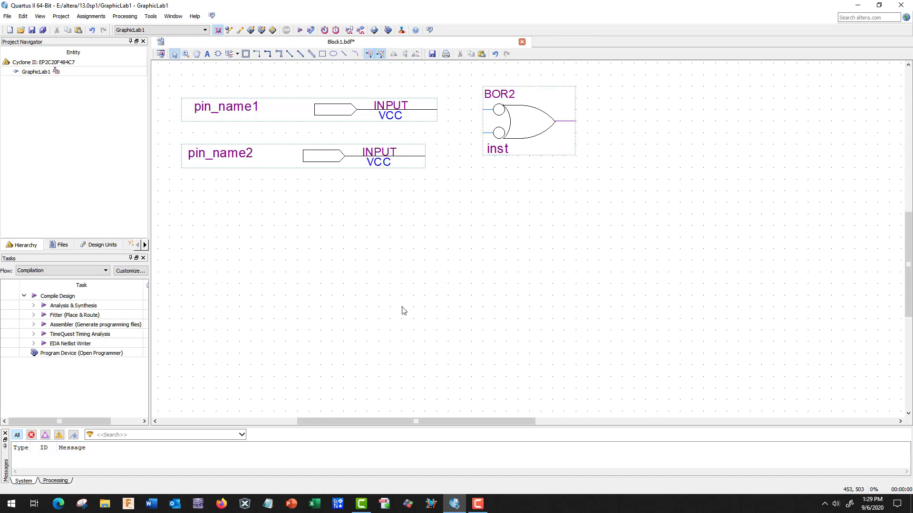
Place one output pin from the primitives pin library to the right of the BOR2 gate and connect it to the gate's output
left_click(219, 55)
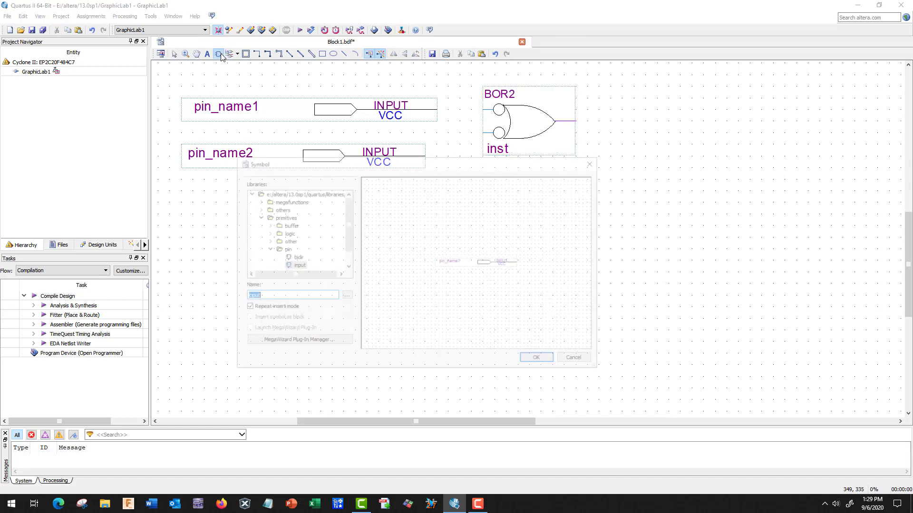
left_click_drag(346, 237, 346, 251)
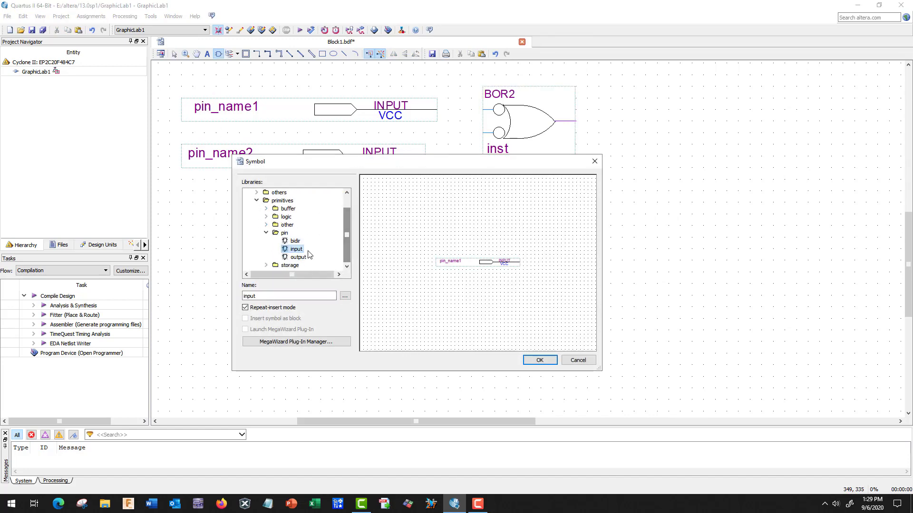
left_click(301, 257)
left_click(540, 360)
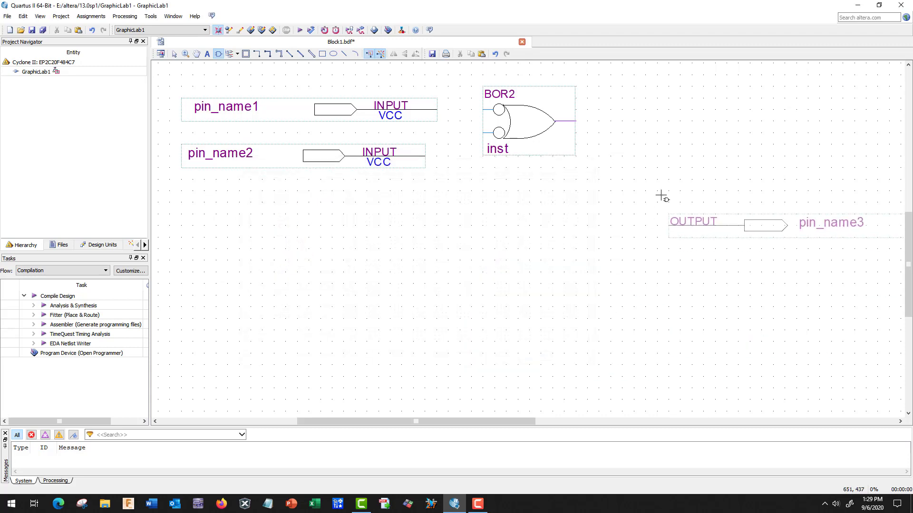
left_click(616, 105)
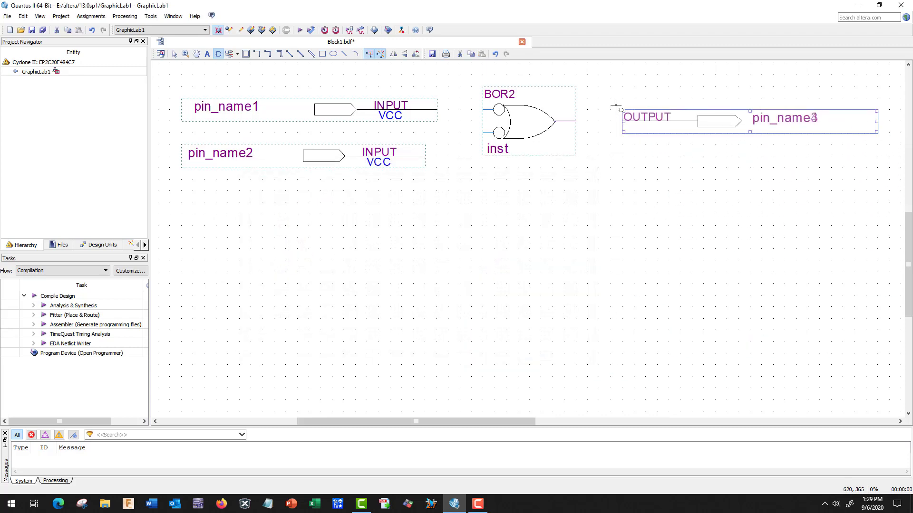
key("Escape")
mouse_move(651, 131)
left_mouse_down()
mouse_move(606, 130)
mouse_move(641, 129)
left_mouse_up()
left_click(644, 212)
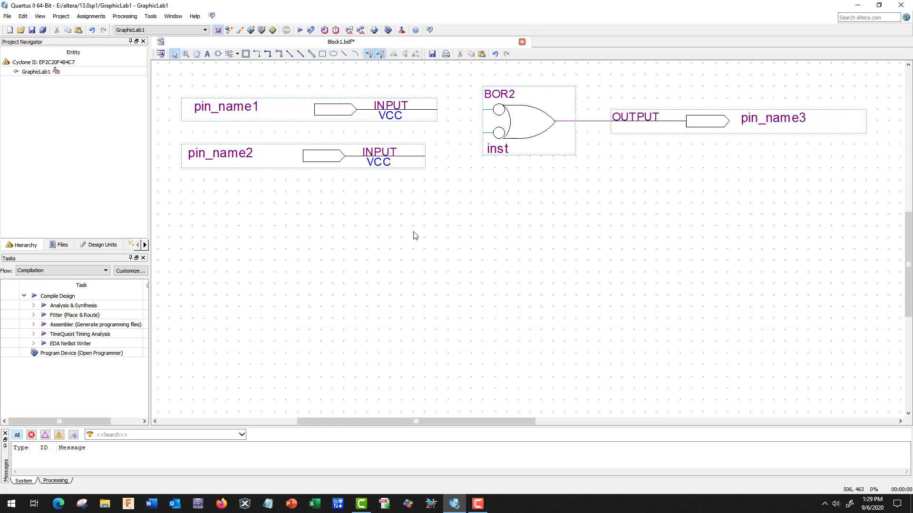
Connect the two input pins to the BOR2 gate's inputs, positioning one pin above and the other below the input terminals
left_click_drag(361, 158, 384, 173)
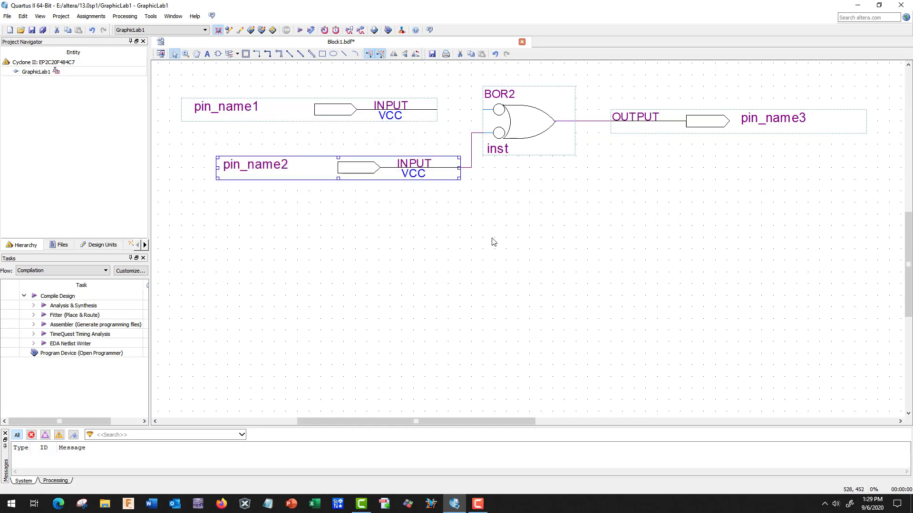
left_click(493, 242)
mouse_move(354, 114)
left_mouse_down()
mouse_move(400, 114)
mouse_move(364, 103)
left_mouse_up()
left_click(506, 276)
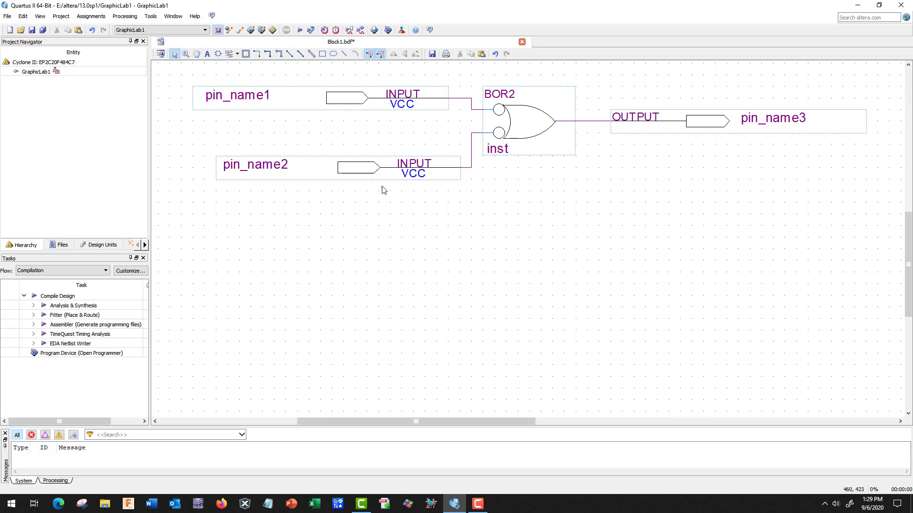
left_click_drag(385, 171, 361, 172)
left_click(414, 257)
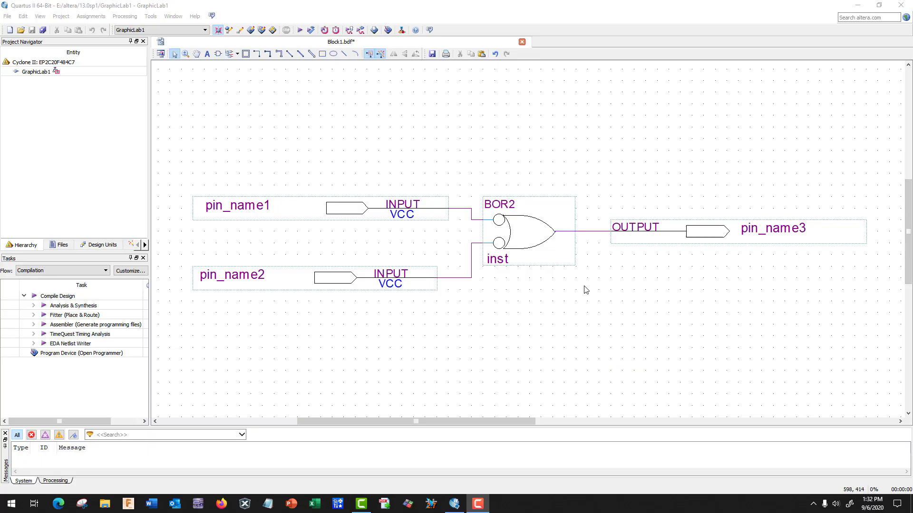
Rename the output pin as LED
double_click(699, 237)
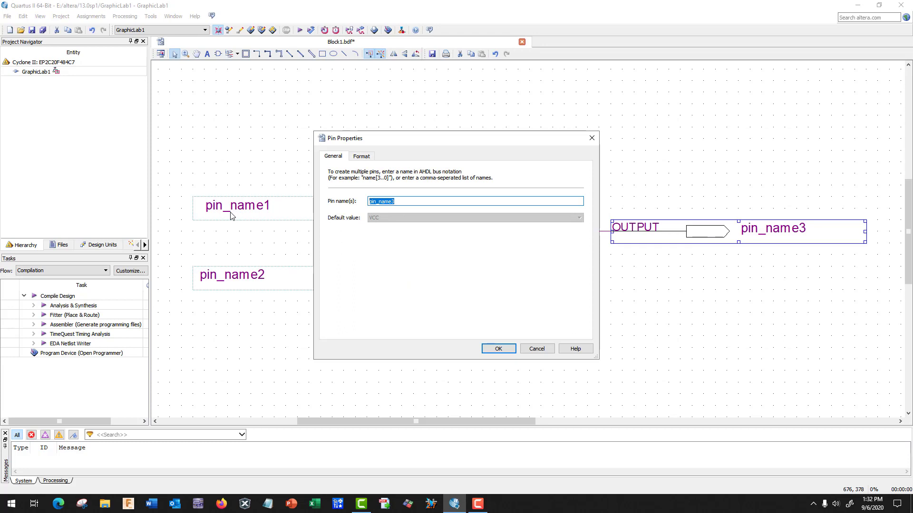
type("LED")
left_click(499, 349)
left_click(569, 357)
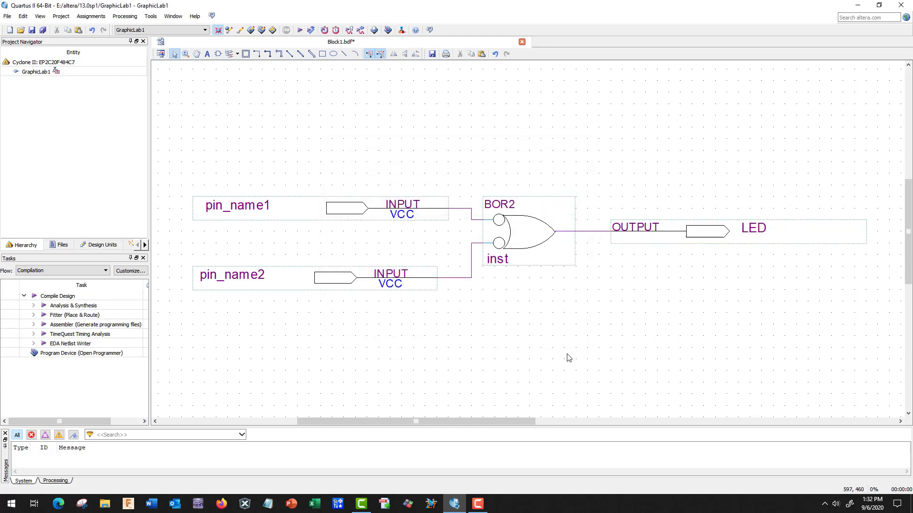
Rename the upper input pin as Key0
double_click(248, 206)
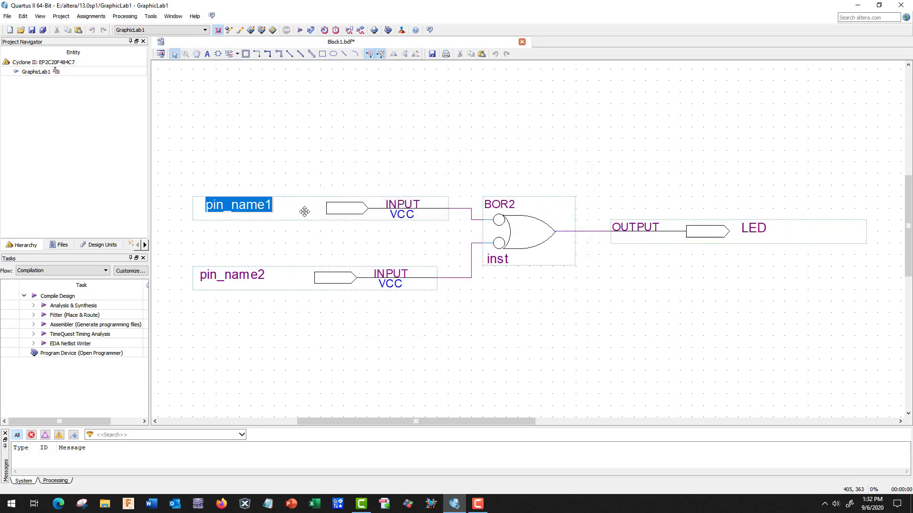
double_click(393, 202)
left_click_drag(406, 202, 319, 201)
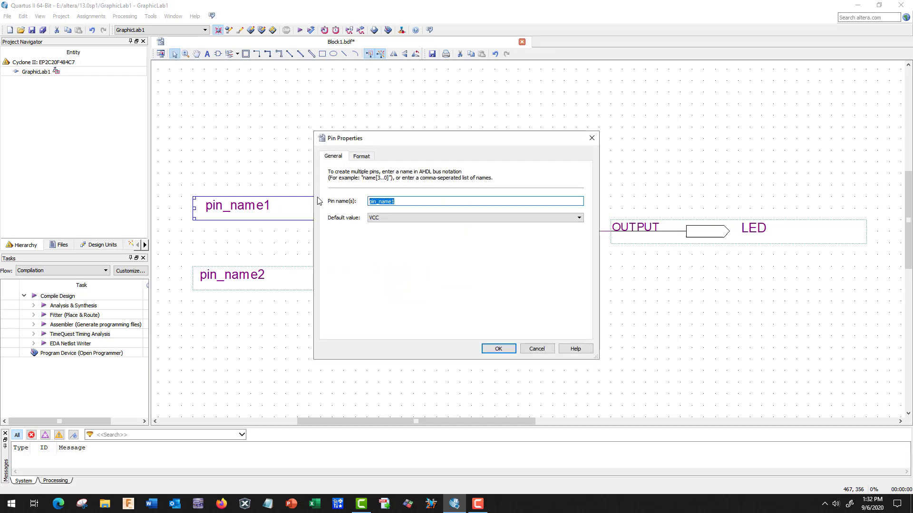
type("Key0")
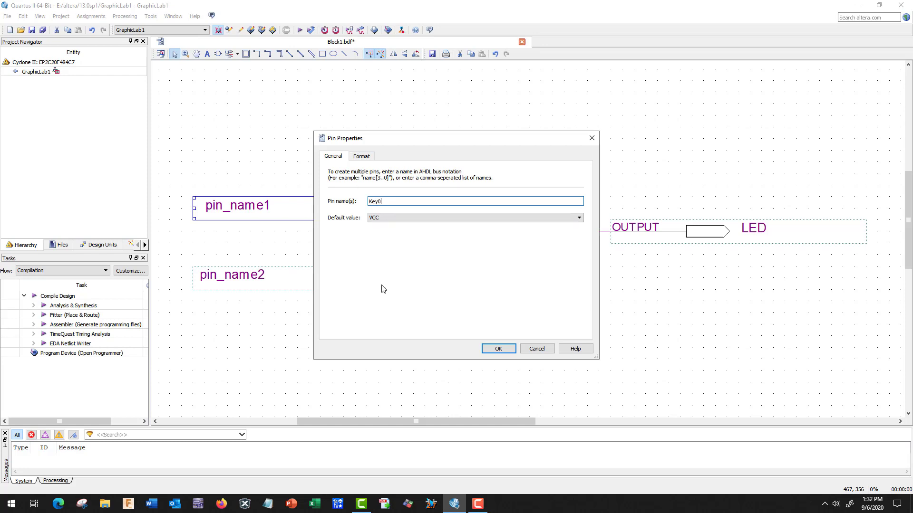
left_click(498, 349)
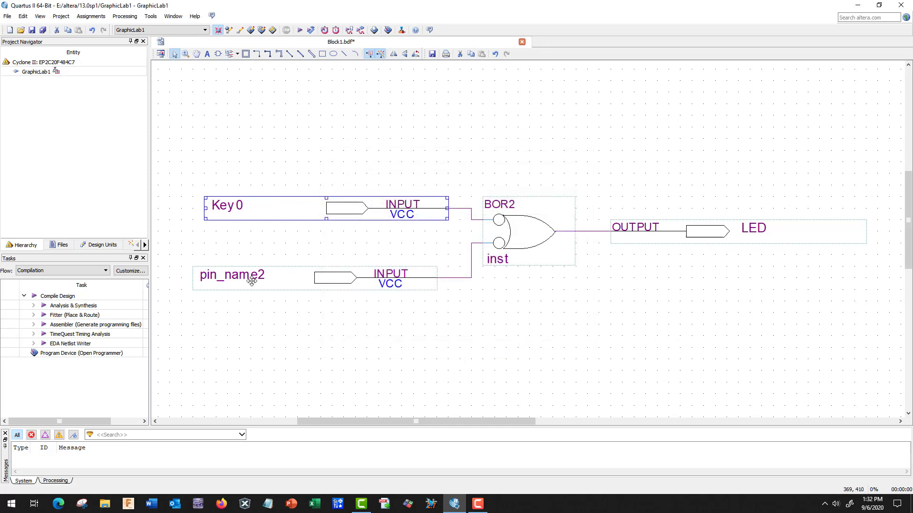
Rename the lower input pin as Key1 and move it slightly up and closer to the BOR2 gate
double_click(289, 282)
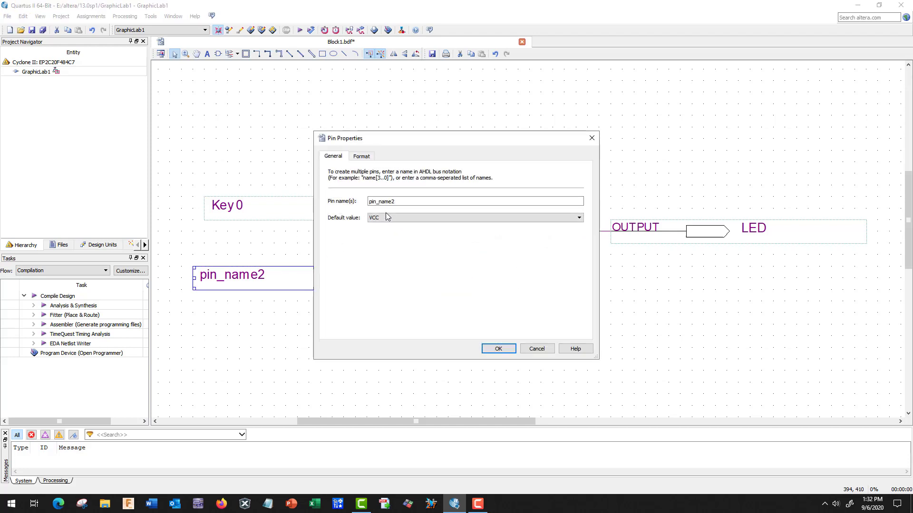
left_click_drag(407, 200, 335, 207)
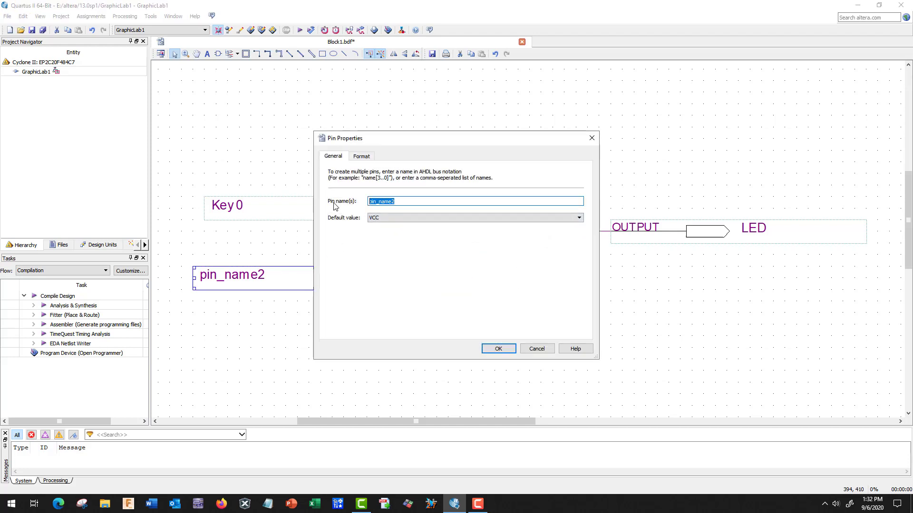
type("Key")
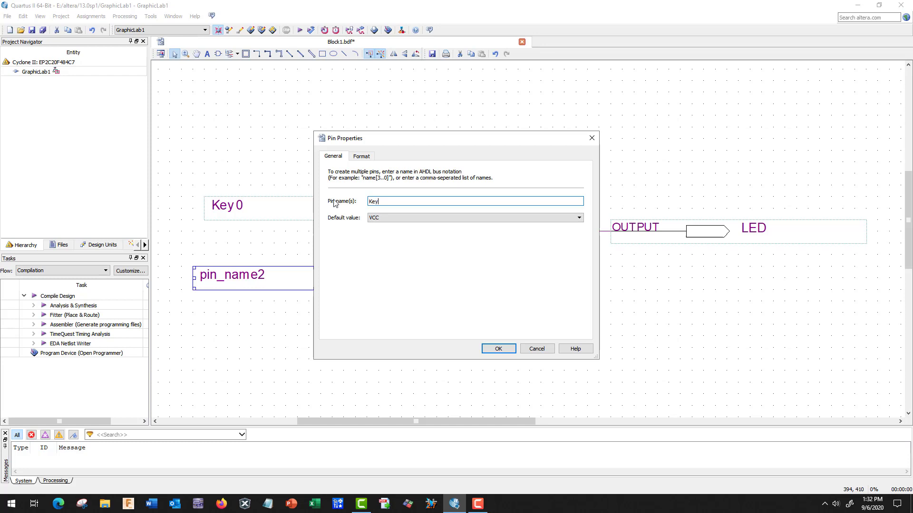
type(" 1")
left_click(497, 350)
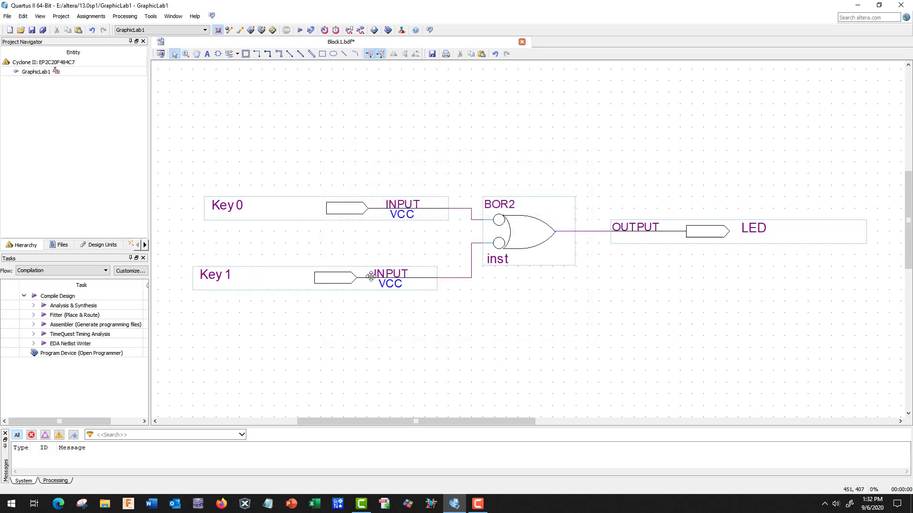
left_click_drag(370, 277, 393, 266)
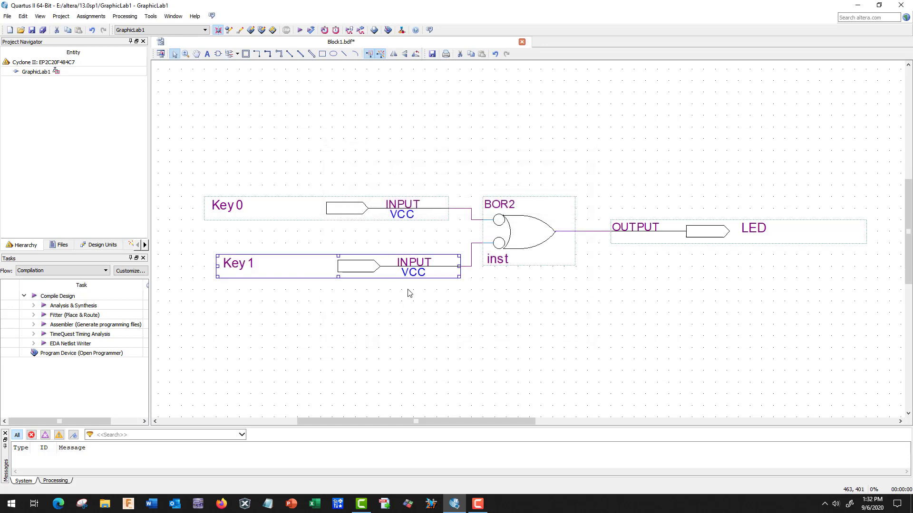
left_click(483, 336)
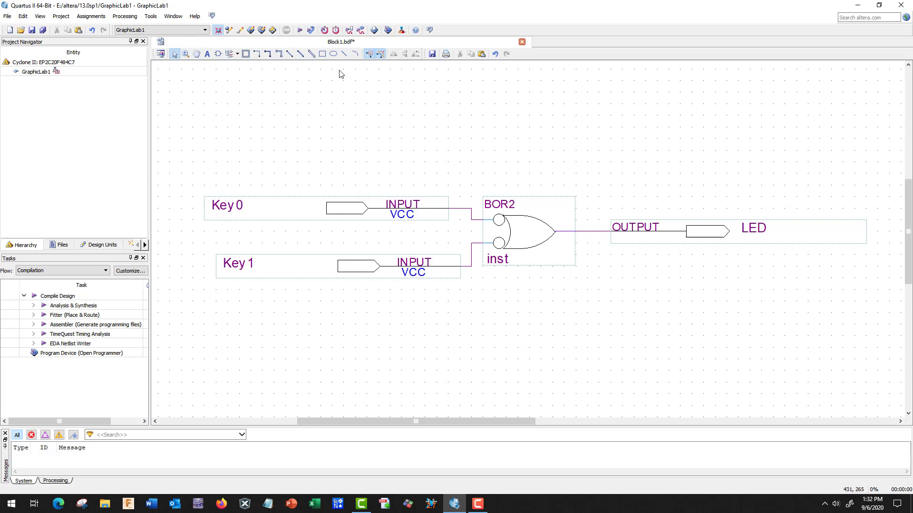
Run a full compilation of the design, saving the schematic as GraphicLab1.bdf in the project
left_click(301, 33)
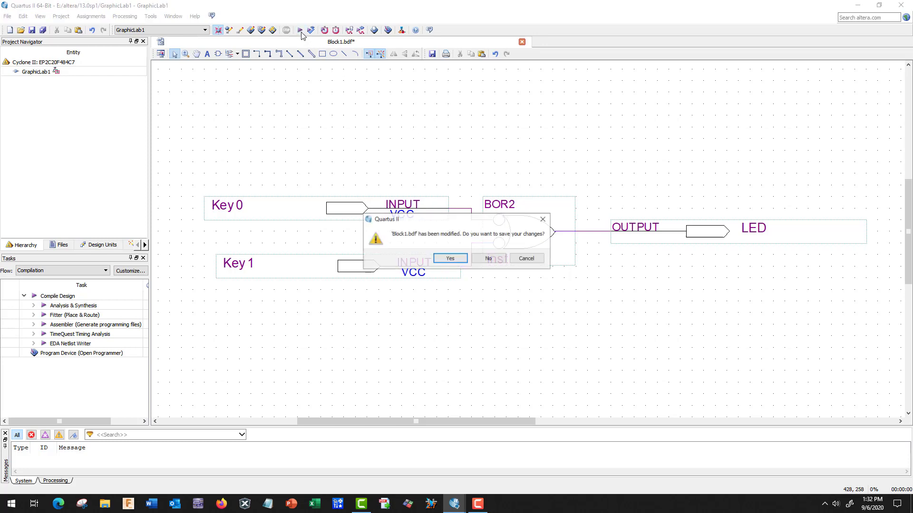
left_click(450, 259)
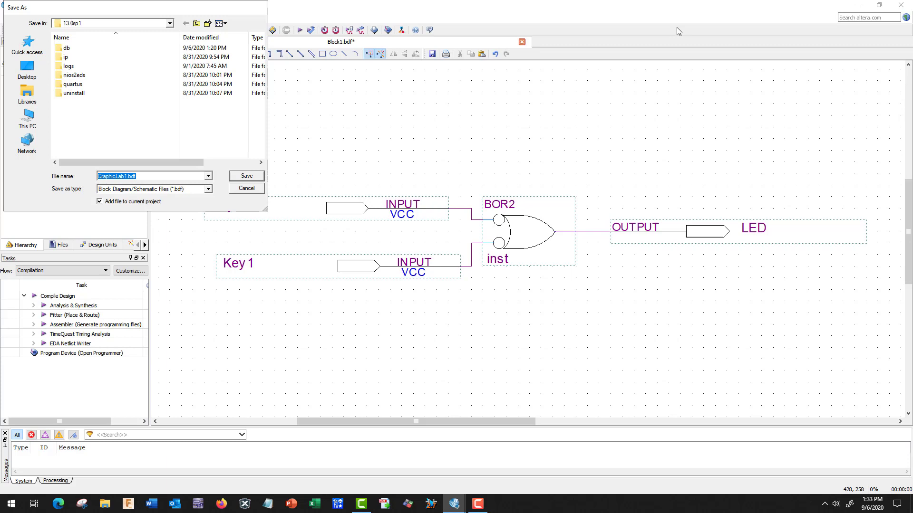
key("Return")
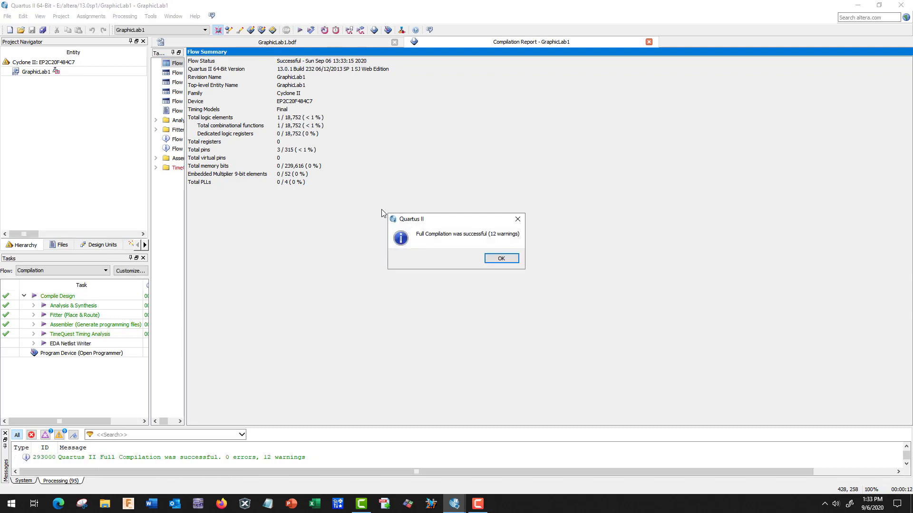
left_click(500, 259)
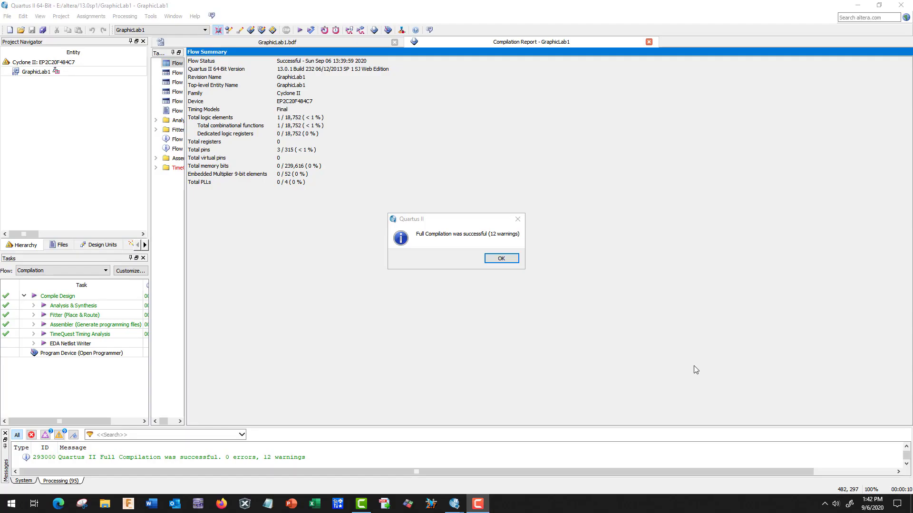
left_click(501, 258)
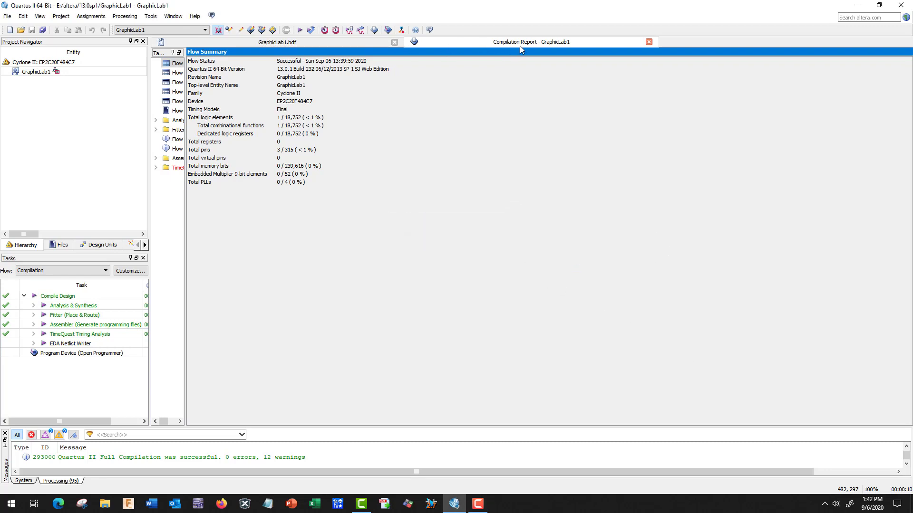
Close the compilation report and open the Pin Planner in a maximized window
left_click(332, 44)
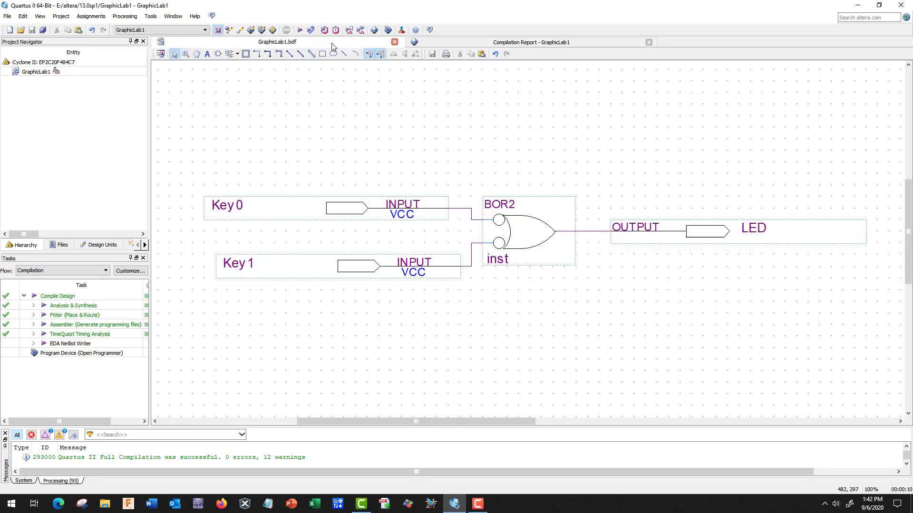
left_click(649, 42)
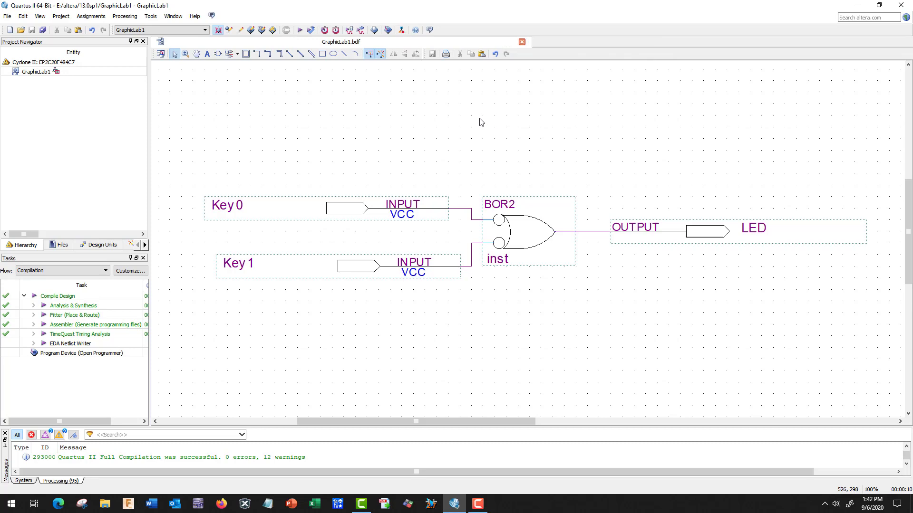
left_click(261, 32)
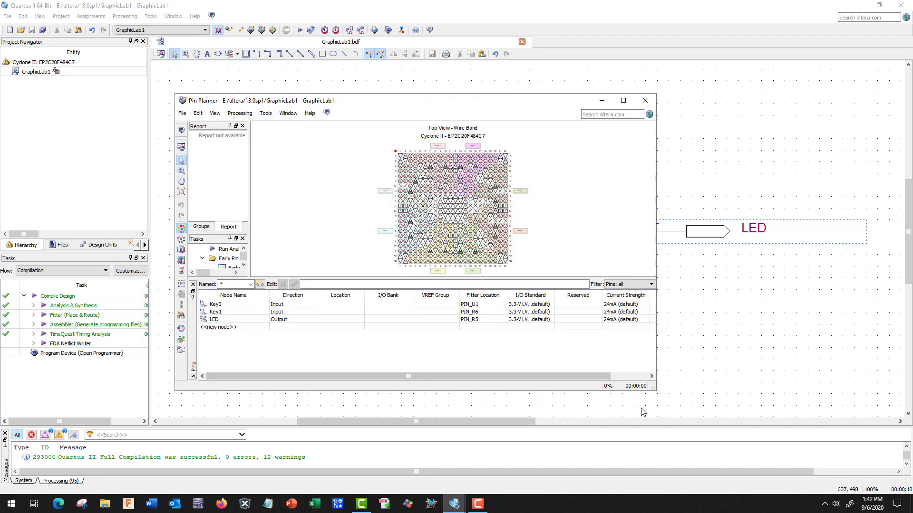
left_click_drag(658, 393, 745, 391)
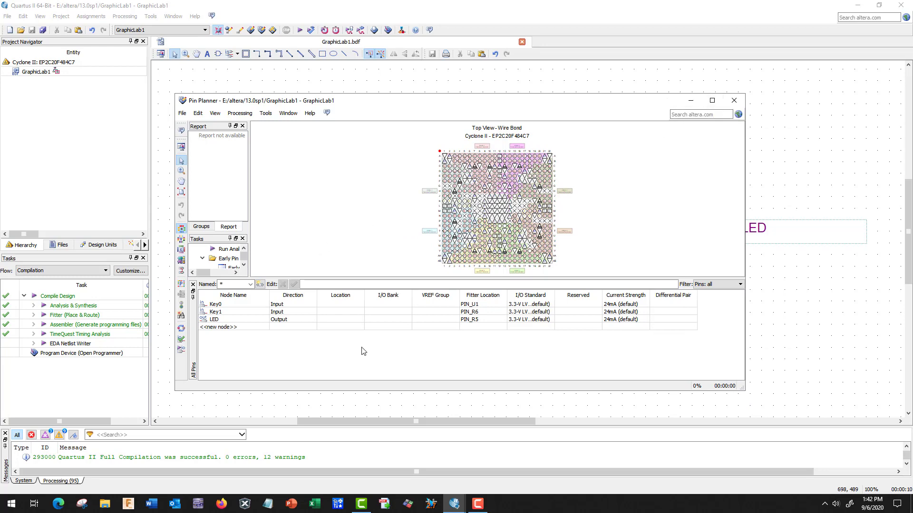
left_click(712, 100)
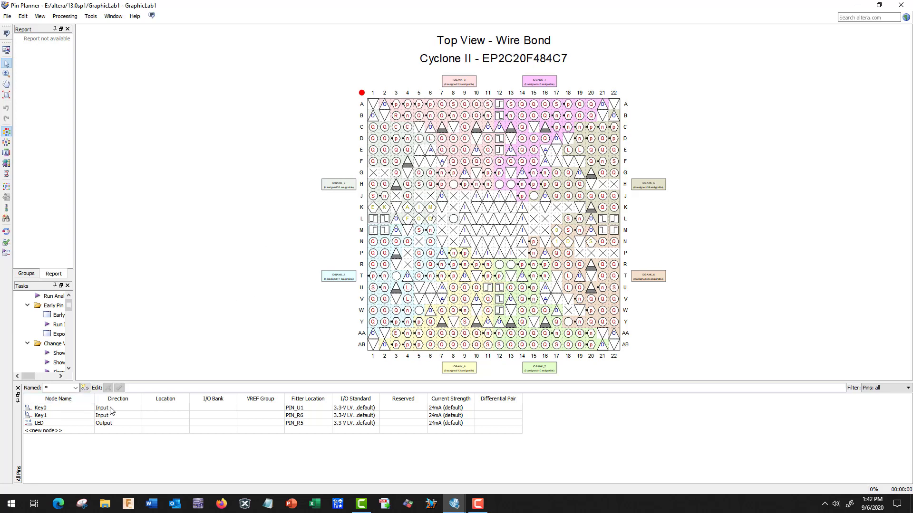
Assign the Key0 input to location PIN_R22
left_click(174, 408)
left_click(186, 408)
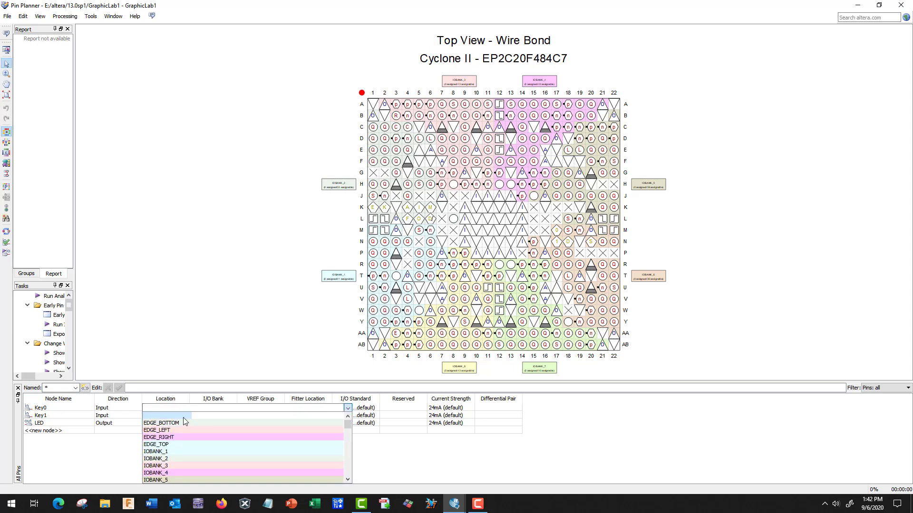
scroll(183, 454, "down", 10)
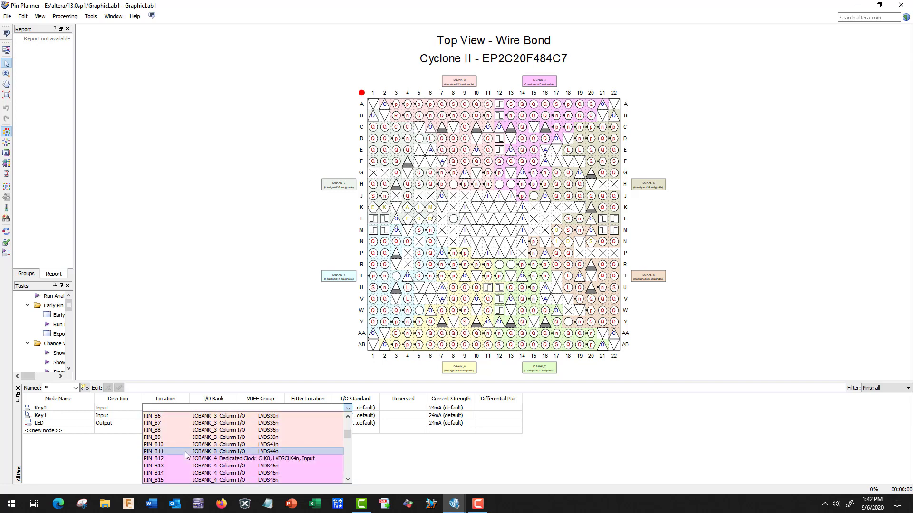
scroll(185, 456, "down", 20)
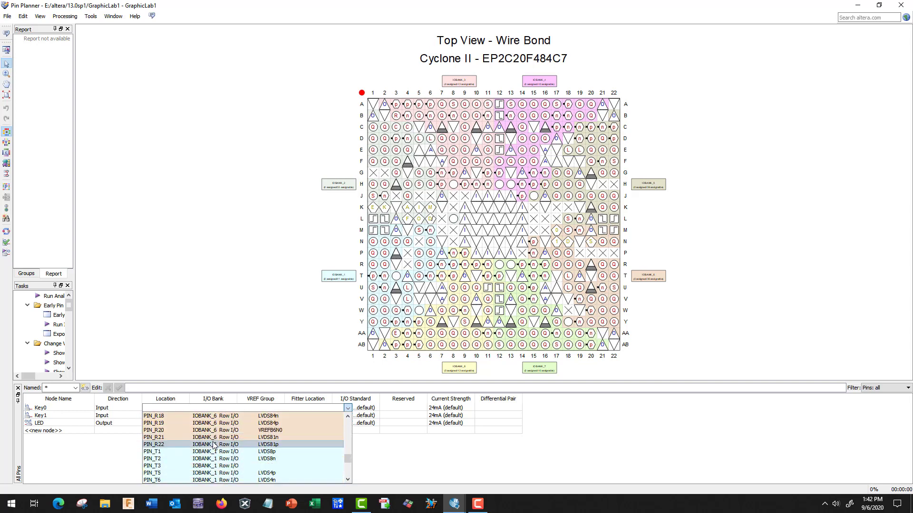
scroll(213, 444, "down", 20)
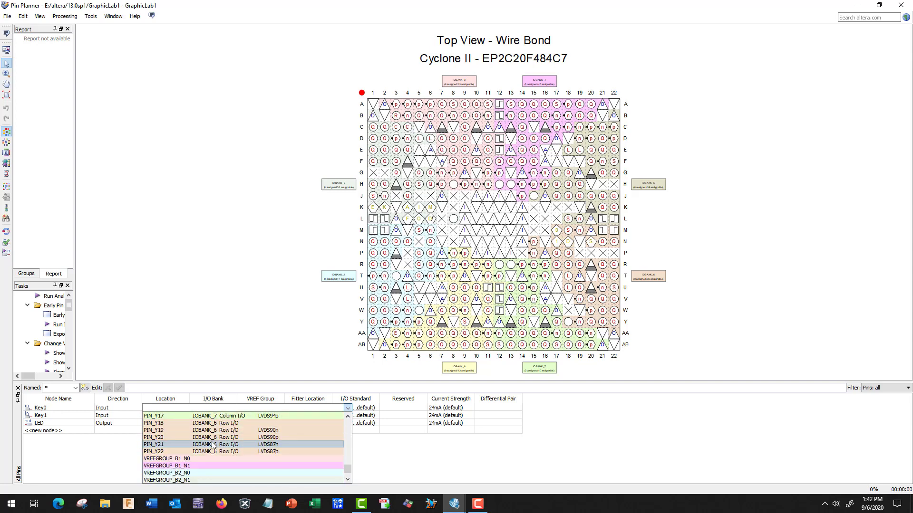
scroll(212, 445, "up", 15)
scroll(212, 444, "up", 4)
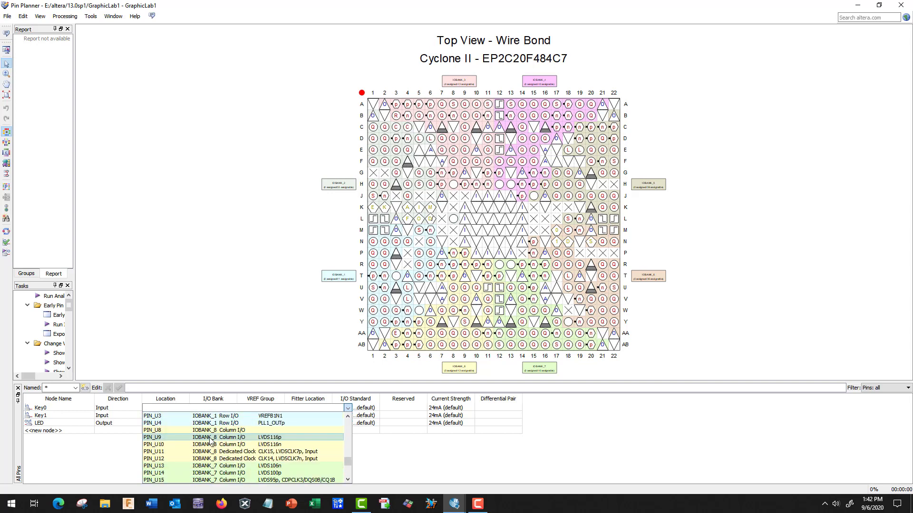
scroll(212, 441, "up", 5)
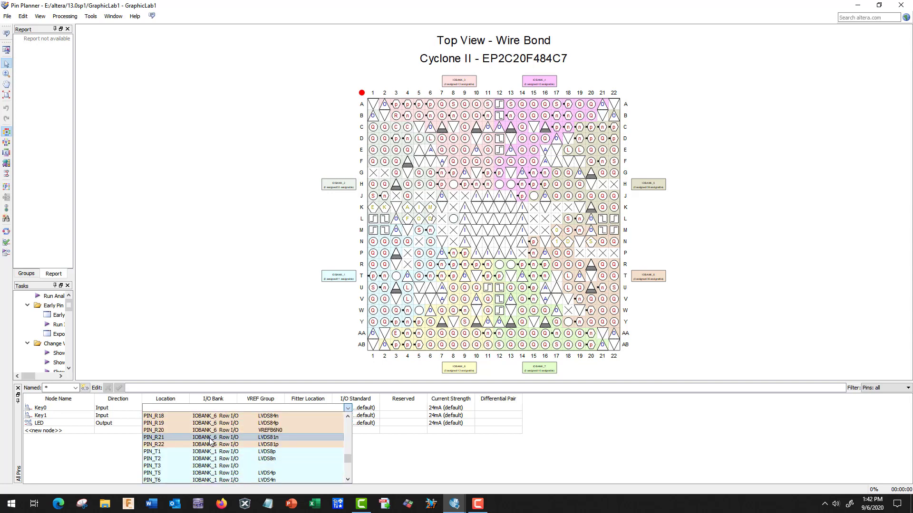
left_click(157, 445)
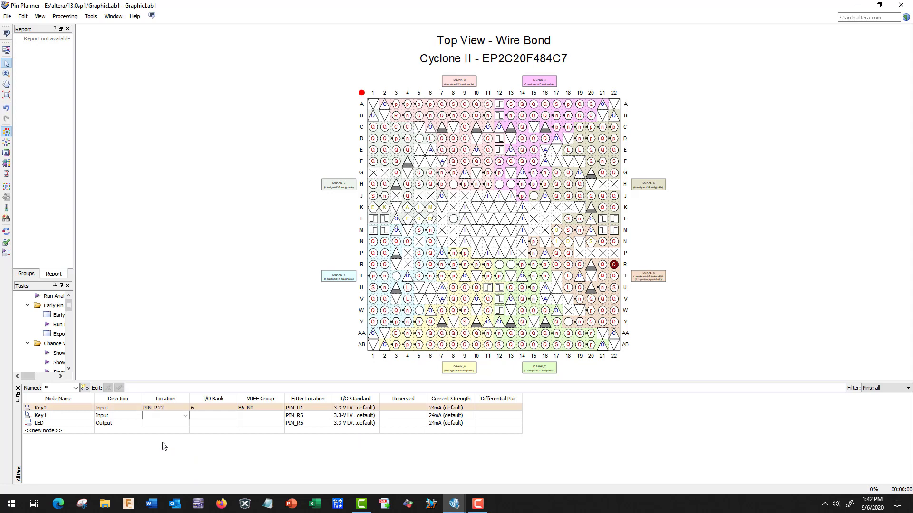
Set the Reserved option of Key0 to "As input tri-stated"
left_click(411, 409)
left_click(426, 411)
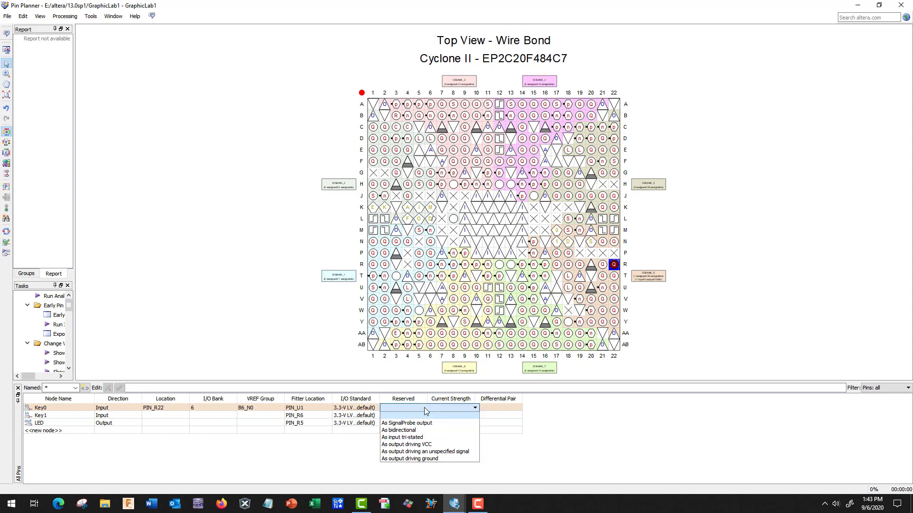
left_click(416, 437)
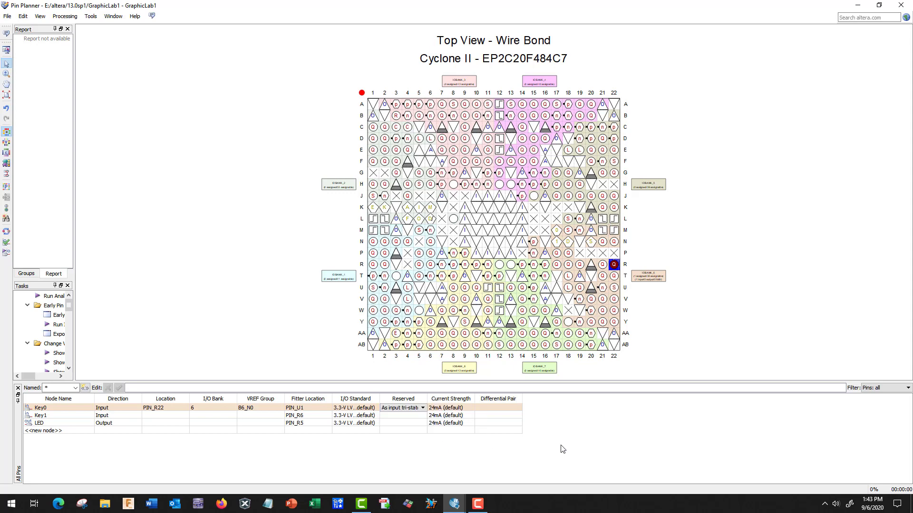
left_click(587, 413)
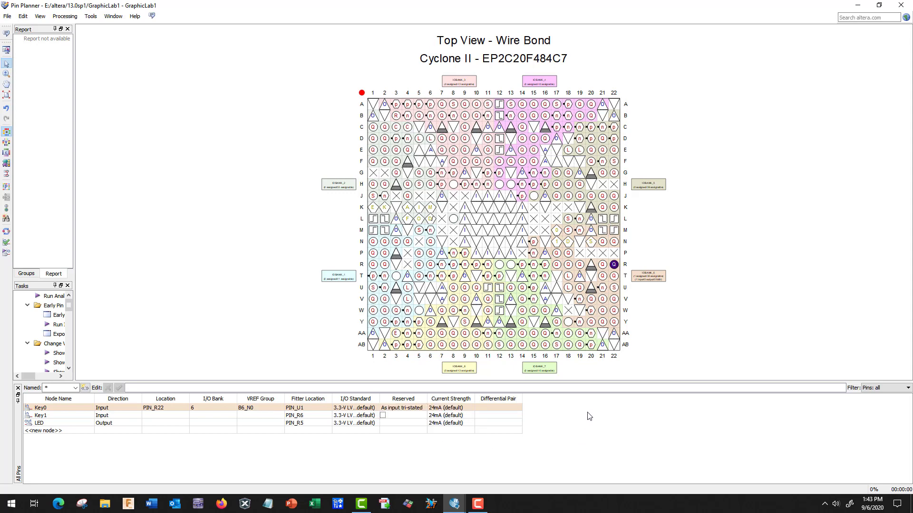
Assign the Key1 input to PIN_R21 and set its Reserved option to "As input tri-stated"
double_click(56, 418)
double_click(603, 265)
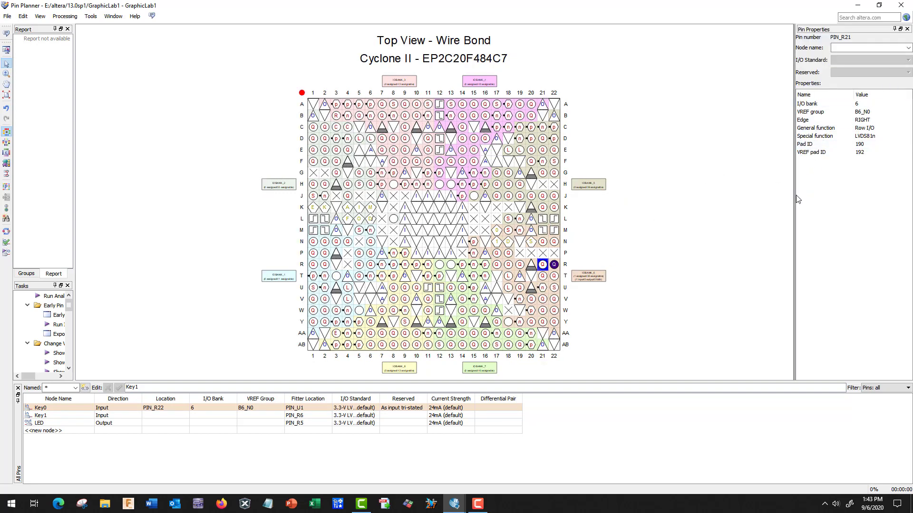
left_click(908, 48)
left_click(908, 48)
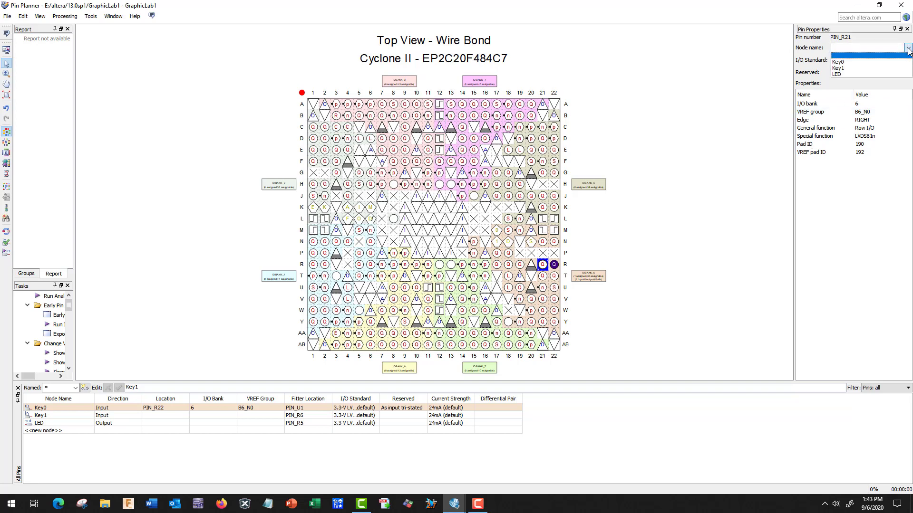
left_click(901, 63)
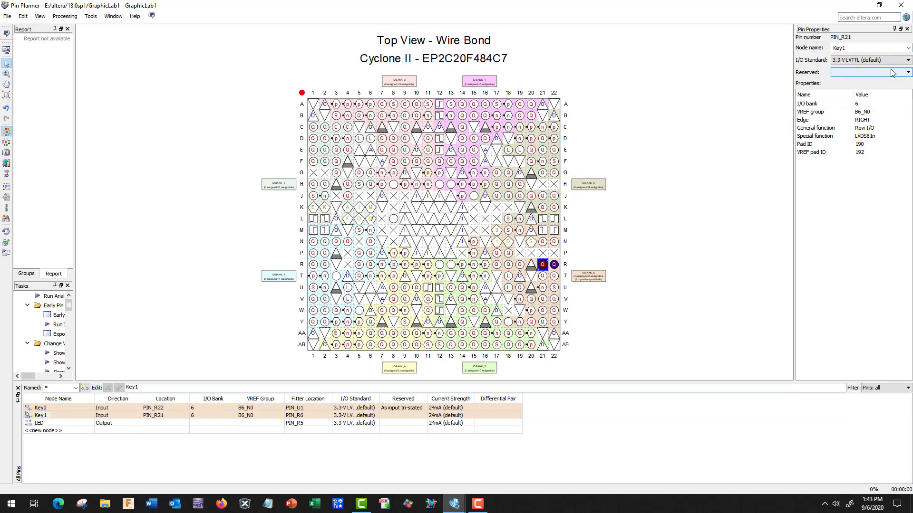
left_click(879, 73)
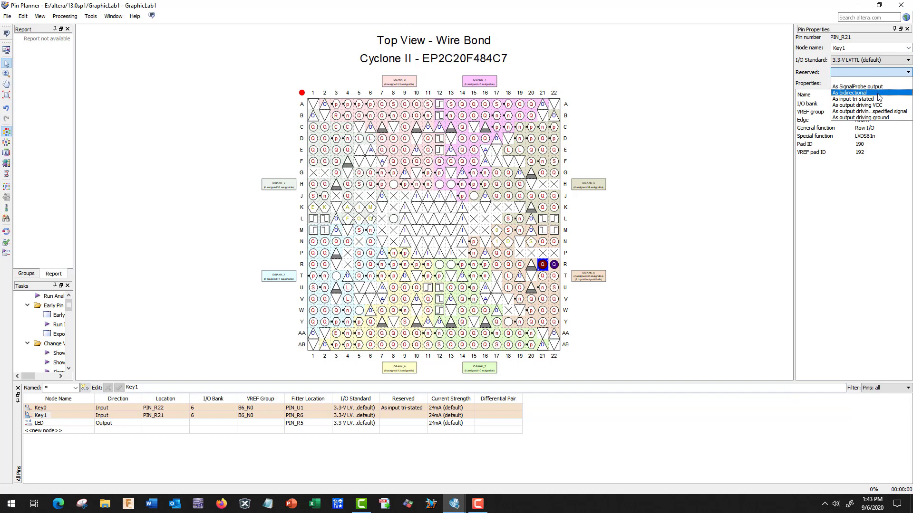
left_click(878, 99)
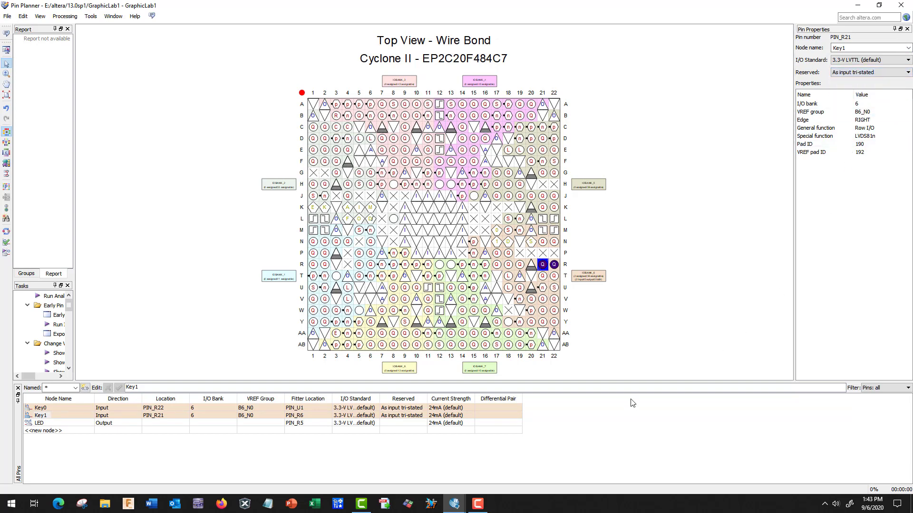
left_click(619, 422)
Assign the LED output to PIN_R20 and set its Reserved option to "As output driving VCC"
left_click(66, 423)
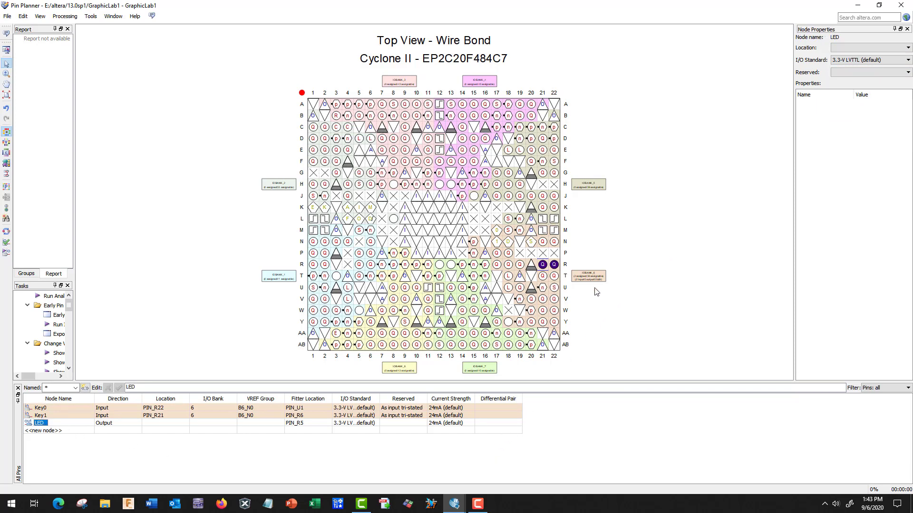
left_click(531, 265)
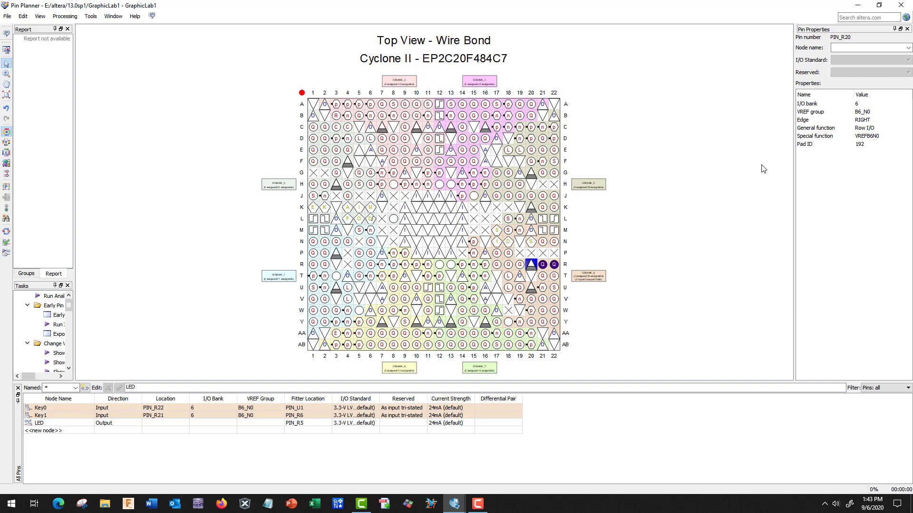
left_click(907, 48)
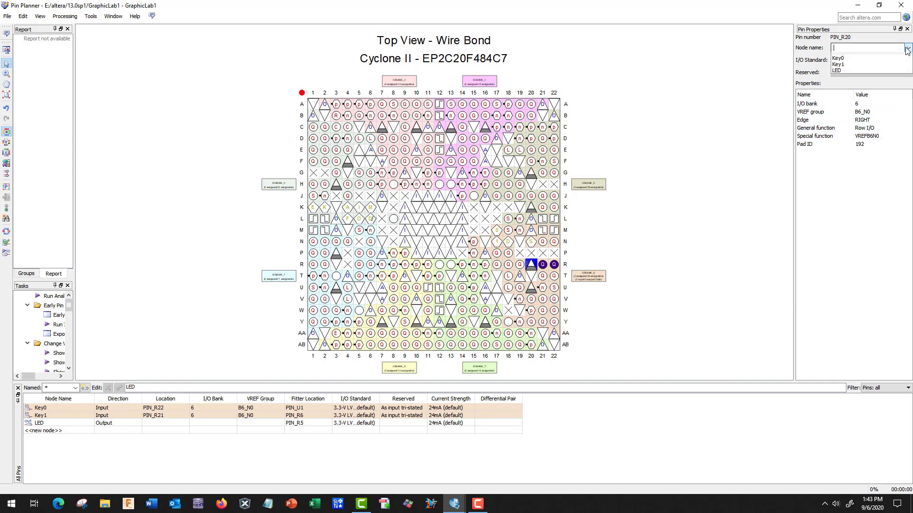
left_click(854, 71)
left_click(851, 73)
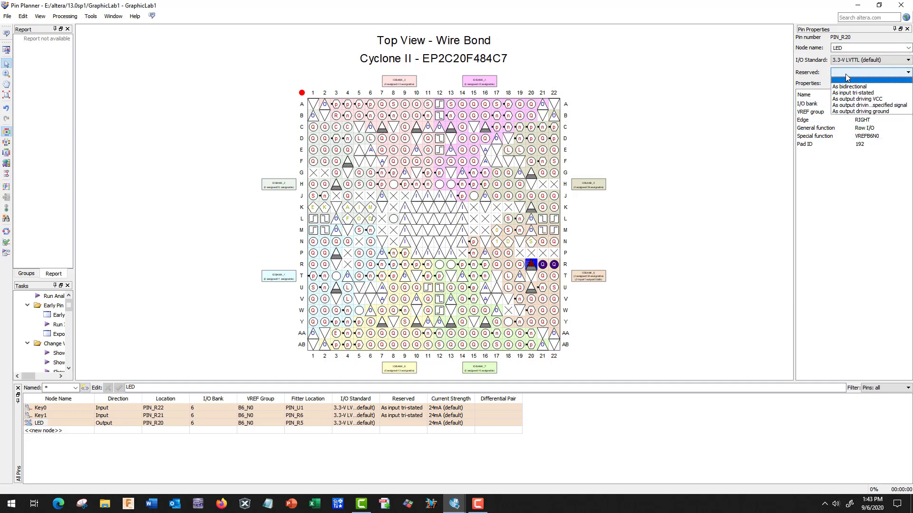
left_click(859, 100)
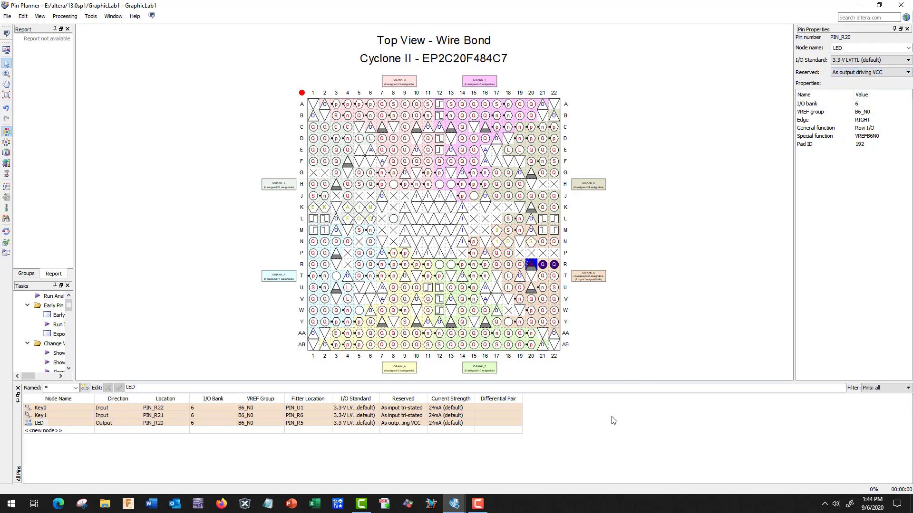
left_click(613, 440)
Leave the Pin Planner and return to the GraphicLab1.bdf schematic showing the Key0 and Key1 pins with their location boxes
left_click(879, 5)
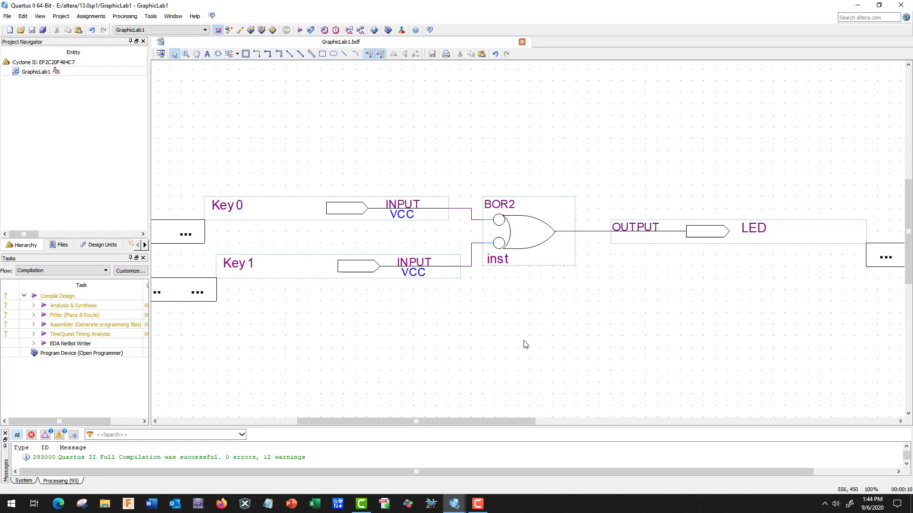
mouse_move(403, 426)
left_mouse_down()
mouse_move(364, 423)
mouse_move(387, 423)
left_mouse_up()
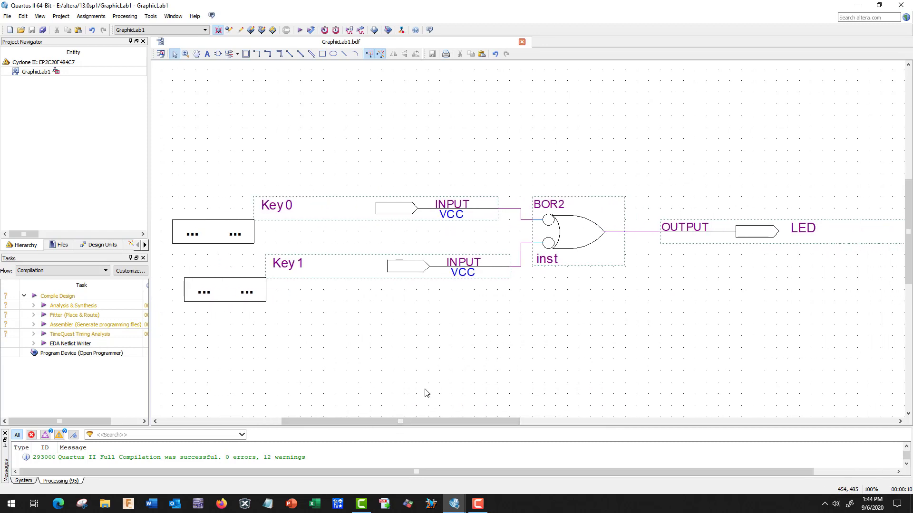